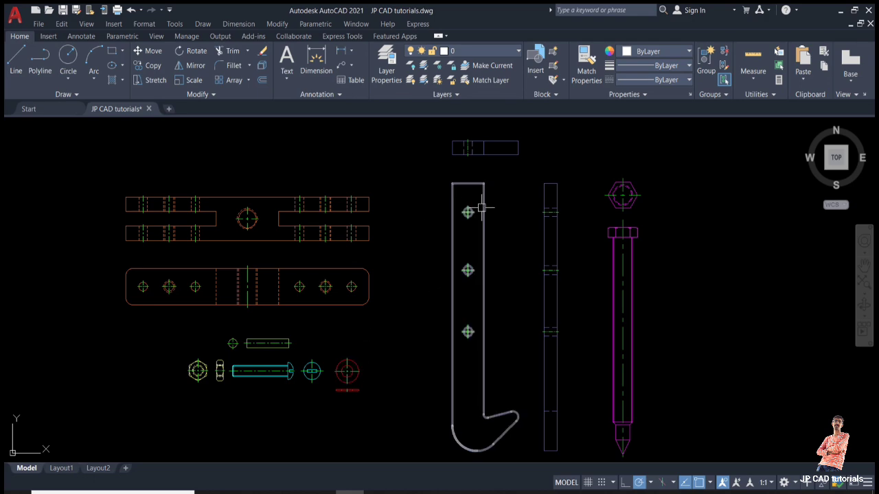
Copy the slotted beam view with the central hole about 454 units horizontally to the empty area right of the parts.
left_click(544, 198)
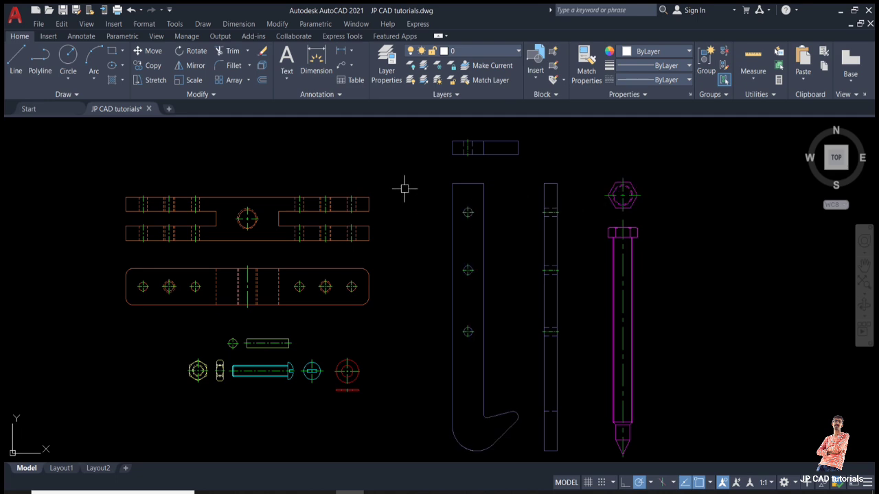
scroll(392, 330, "down", 2)
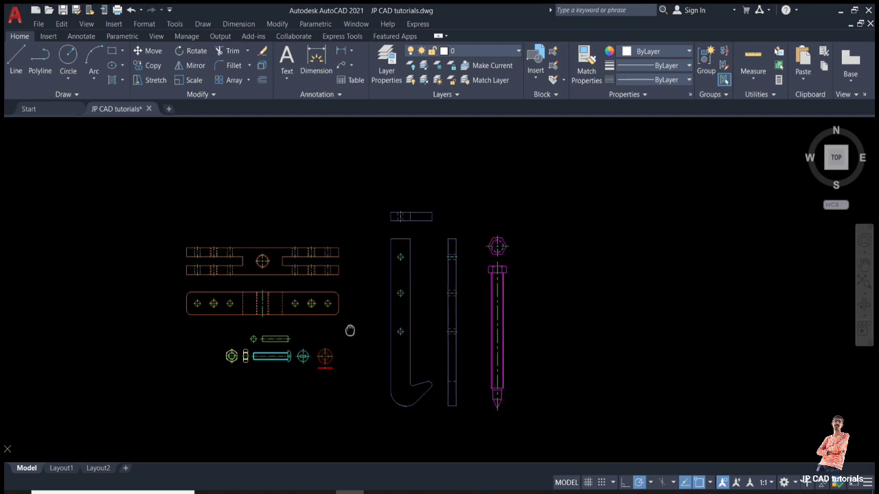
middle_click_drag(349, 330, 320, 320)
type("M")
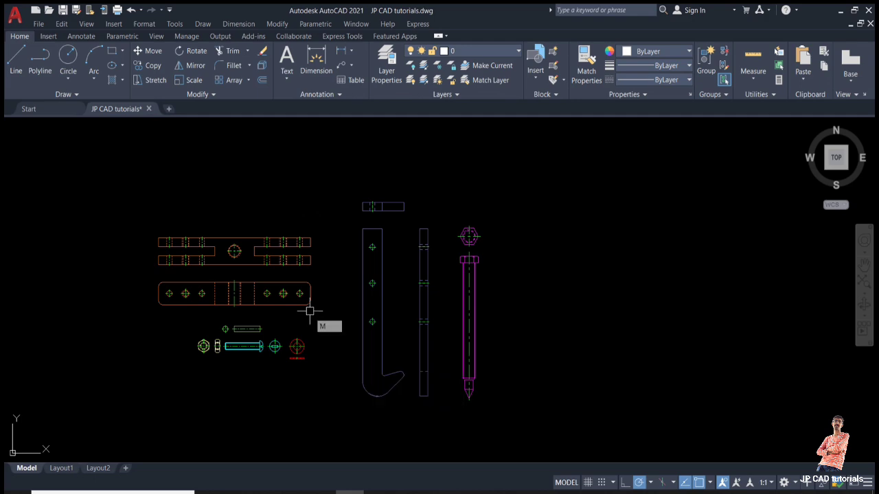
type("o")
key("Return")
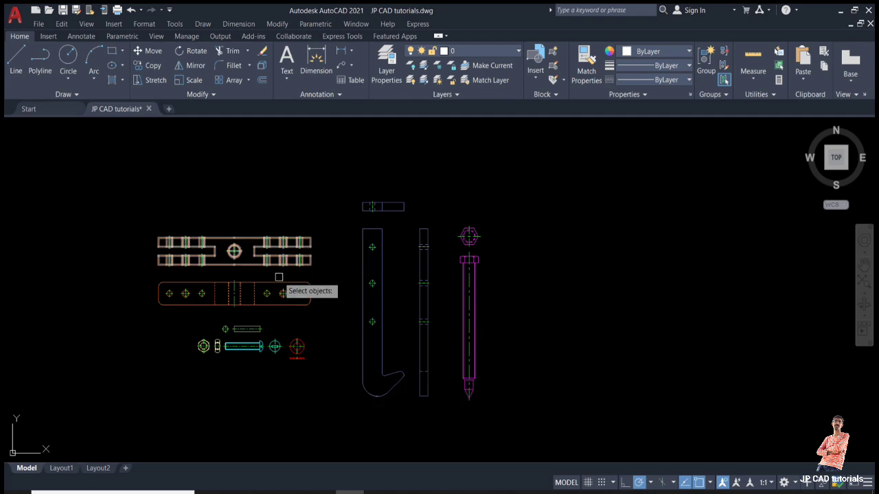
left_click(234, 251)
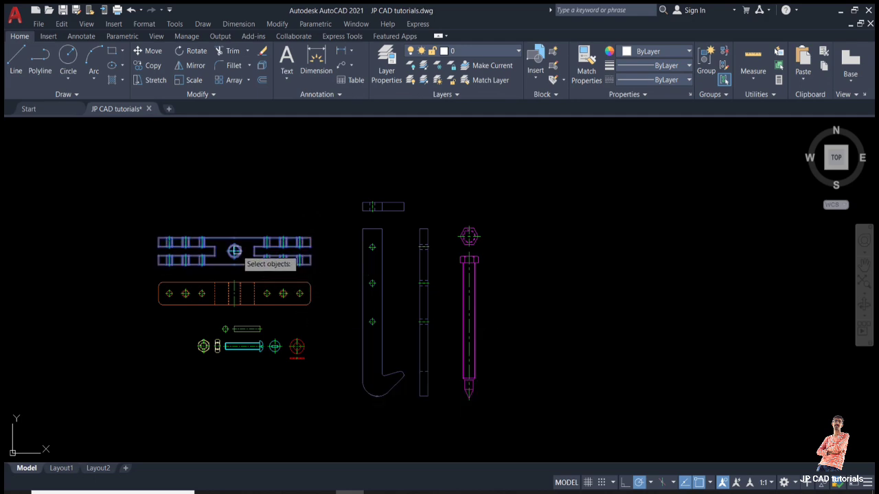
key("Return")
left_click(234, 251)
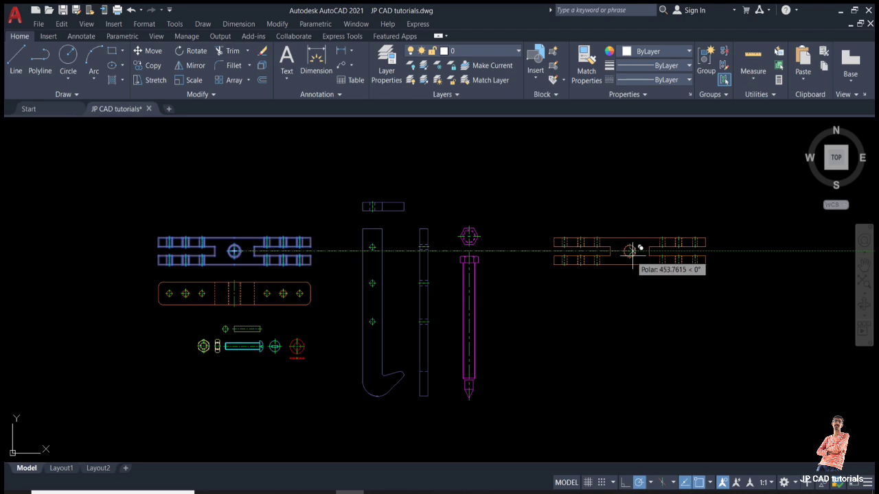
left_click(630, 251)
key("Return")
Copy the rounded beam view from its centre to beneath the copied slotted view, and move that copy farther down.
mouse_move(610, 270)
middle_mouse_down()
mouse_move(447, 265)
mouse_move(620, 227)
mouse_move(585, 254)
middle_mouse_up()
scroll(518, 254, "up", 2)
scroll(618, 228, "down", 2)
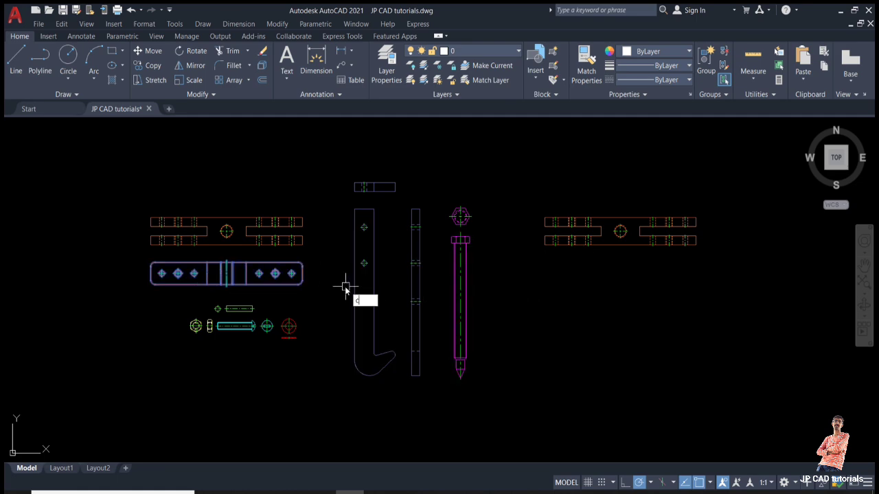
type("o")
key("Return")
left_click(226, 274)
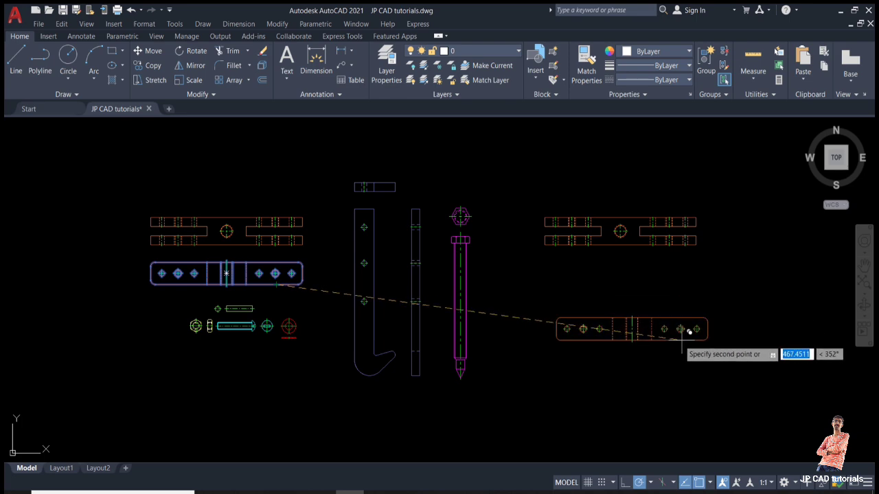
left_click(634, 274)
key("Return")
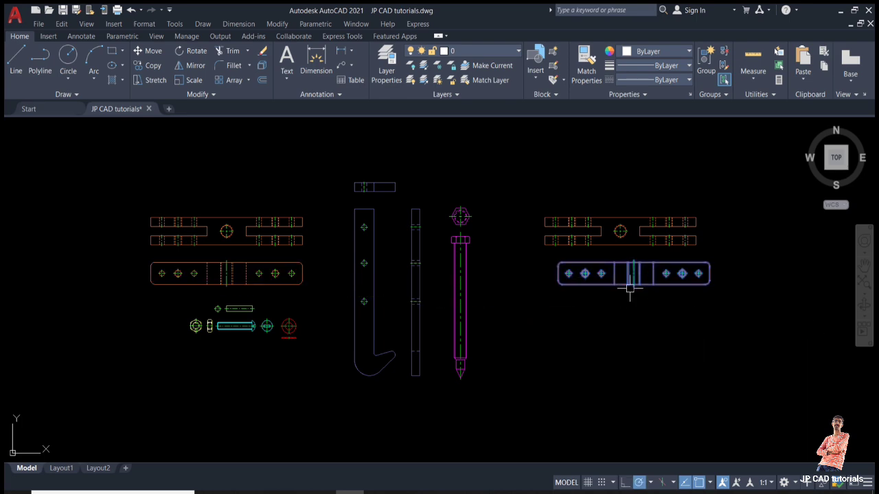
left_click(606, 318)
left_click(601, 382)
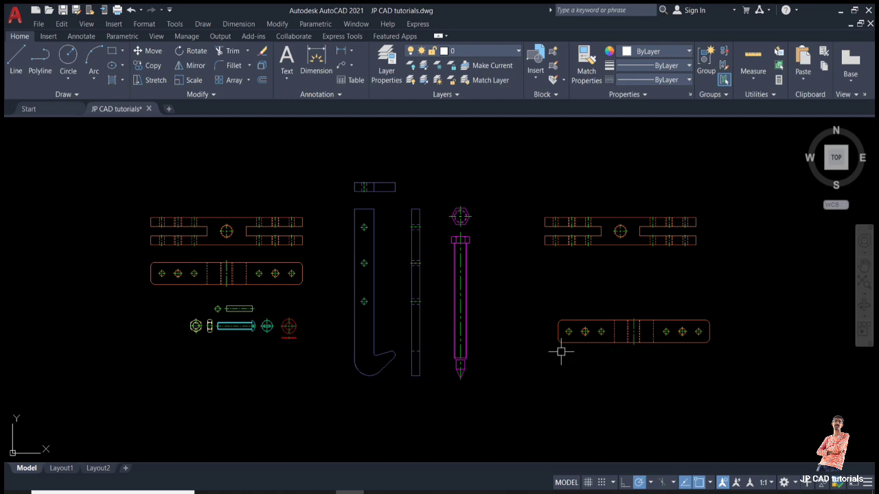
Copy the hook arm's front view from its middle hole centre onto the left double-circle hole of the copied beam.
left_click(372, 263)
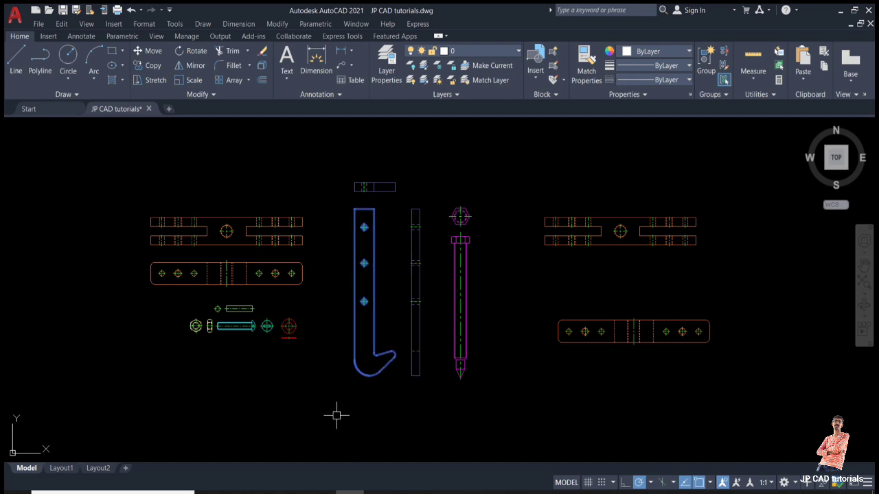
type("co")
key("Return")
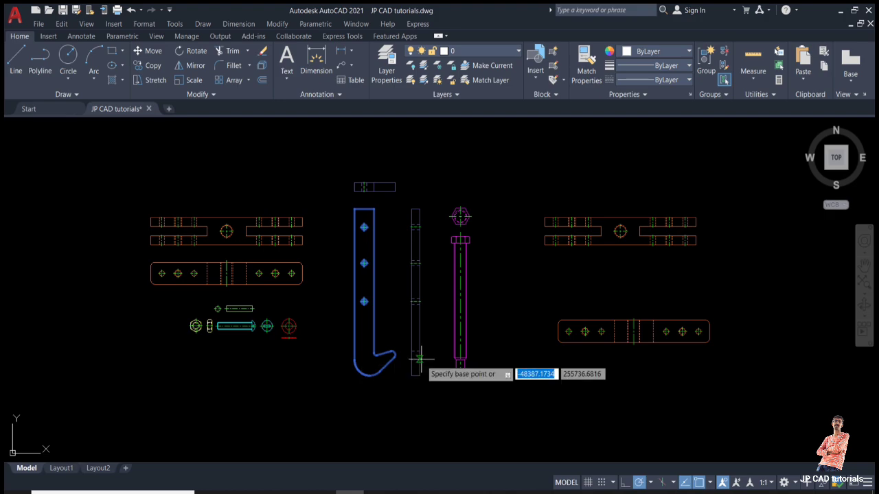
scroll(370, 267, "up", 10)
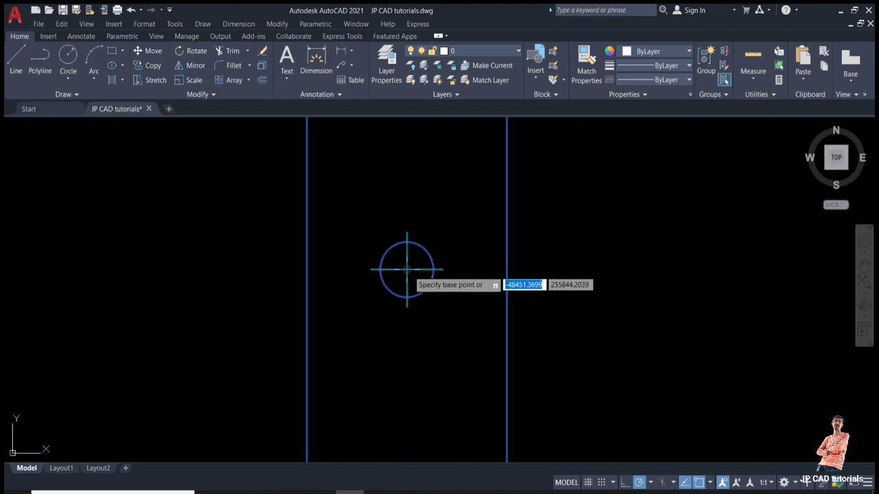
left_click(406, 269)
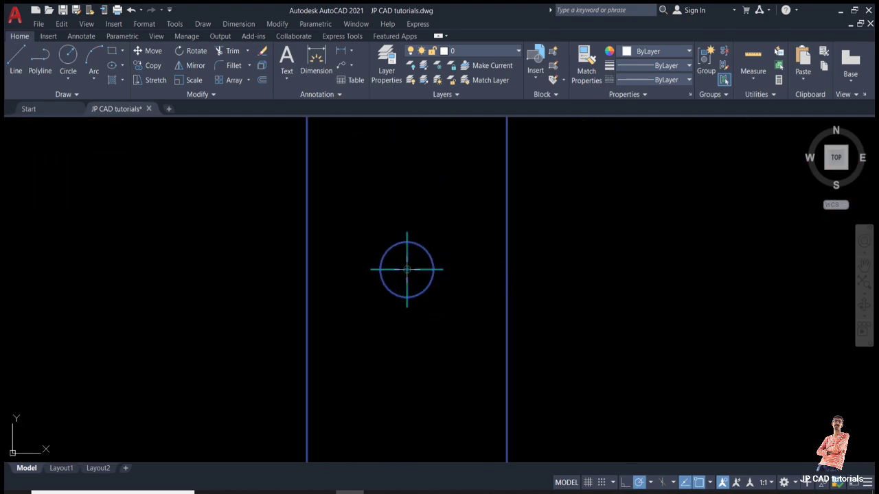
scroll(408, 268, "down", 8)
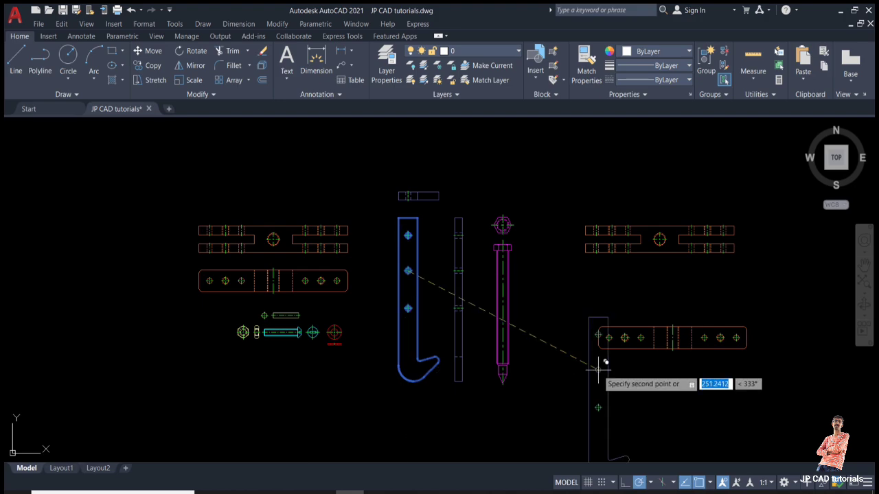
scroll(636, 341, "up", 4)
scroll(636, 341, "up", 2)
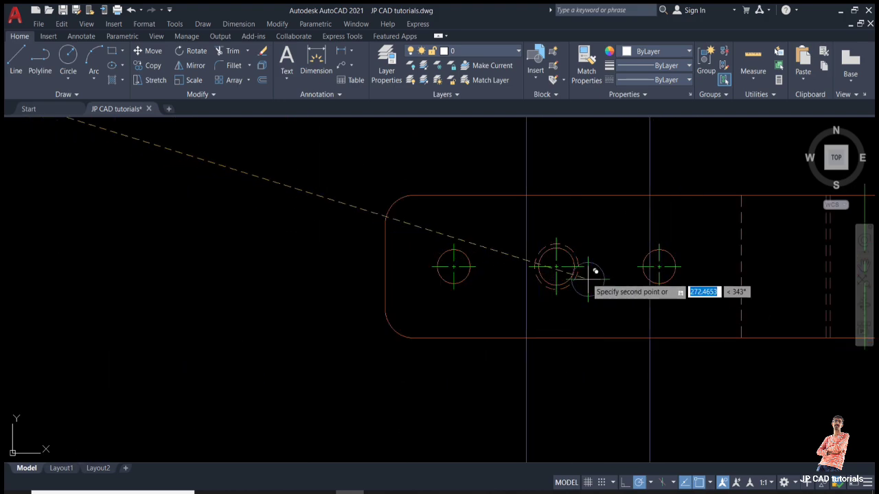
left_click(556, 266)
key("Escape")
Mirror the copied hook arm about the beam's vertical centreline, keeping the original arm.
scroll(556, 266, "down", 4)
middle_click_drag(556, 266, 495, 283)
left_click(514, 353)
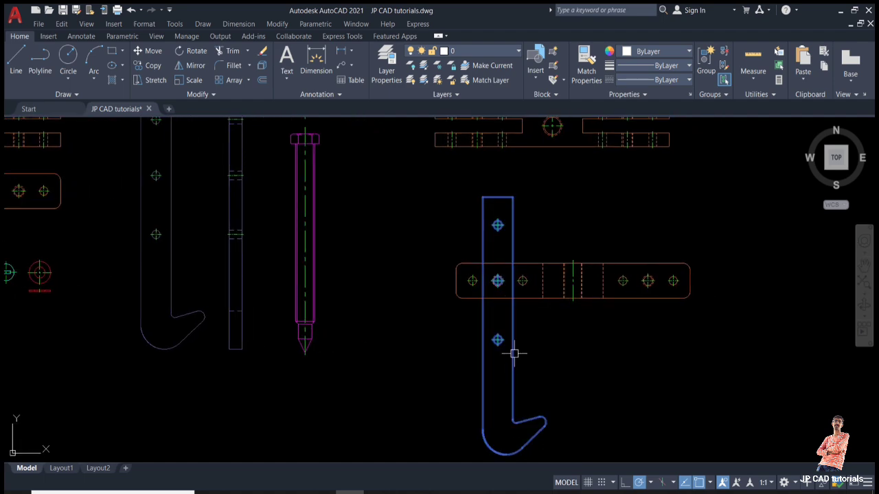
type("mi")
key("Return")
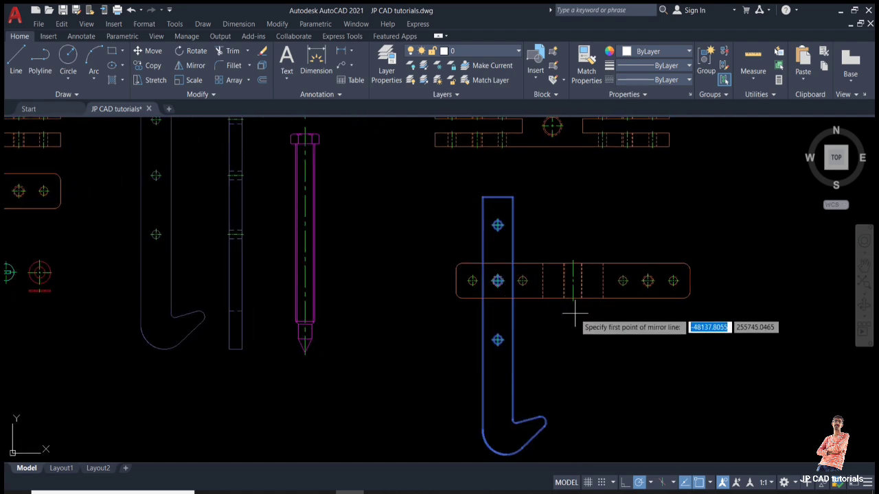
left_click(572, 281)
left_click(568, 357)
key("Return")
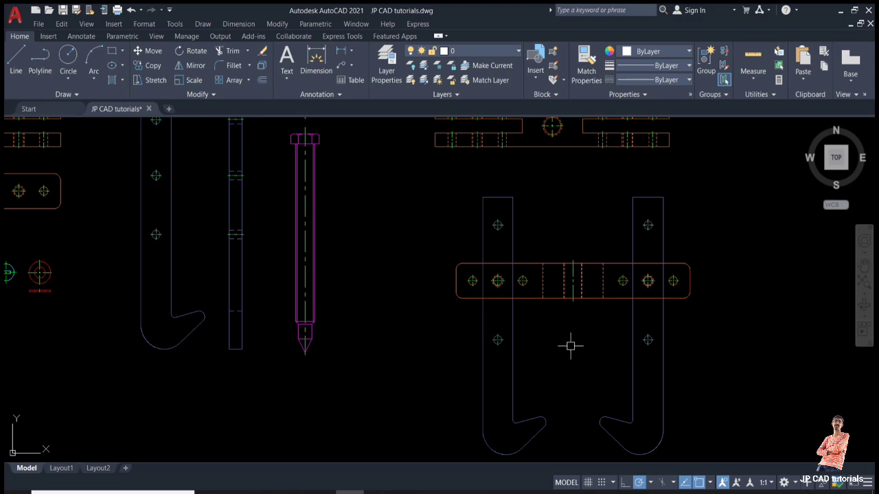
Copy the long pointed screw from the midpoint under its head to the midpoint of the assembled beam's top edge.
scroll(571, 339, "down", 3)
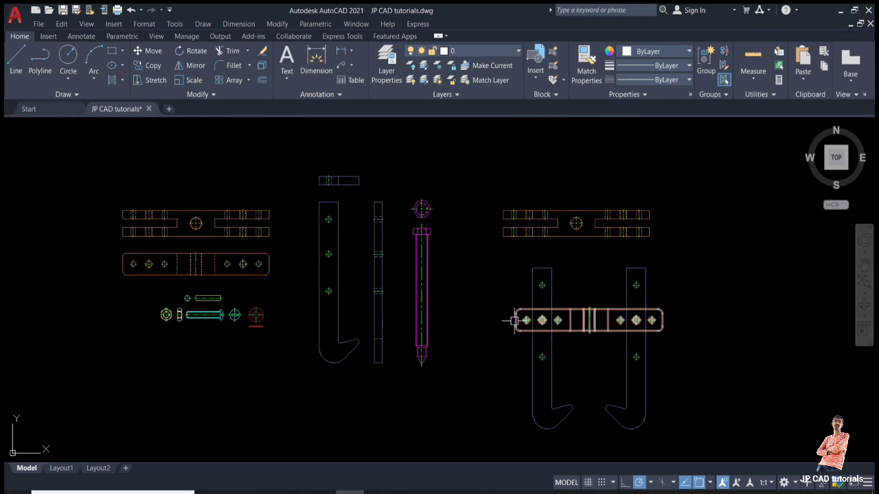
scroll(514, 320, "up", 2)
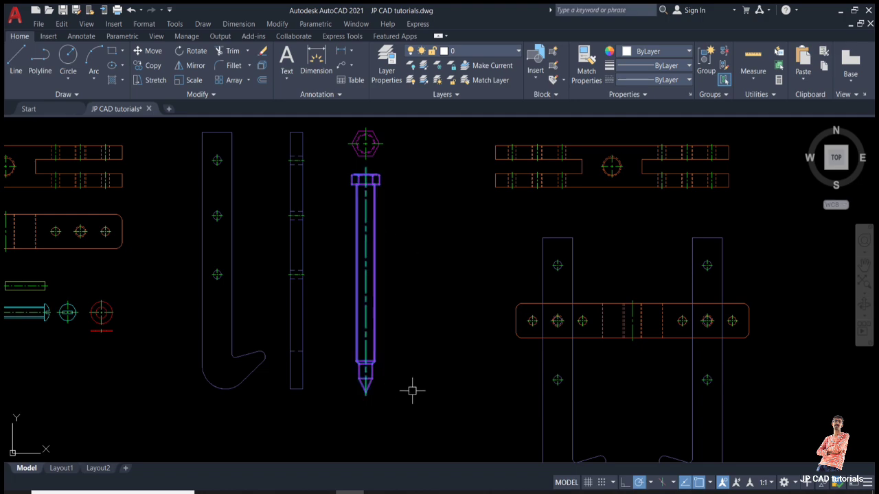
type("c")
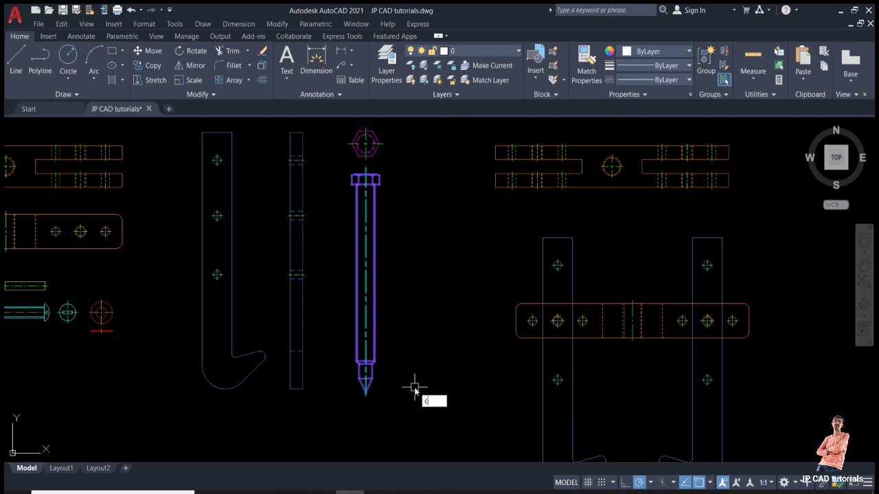
type("o")
key("Return")
scroll(375, 192, "up", 6)
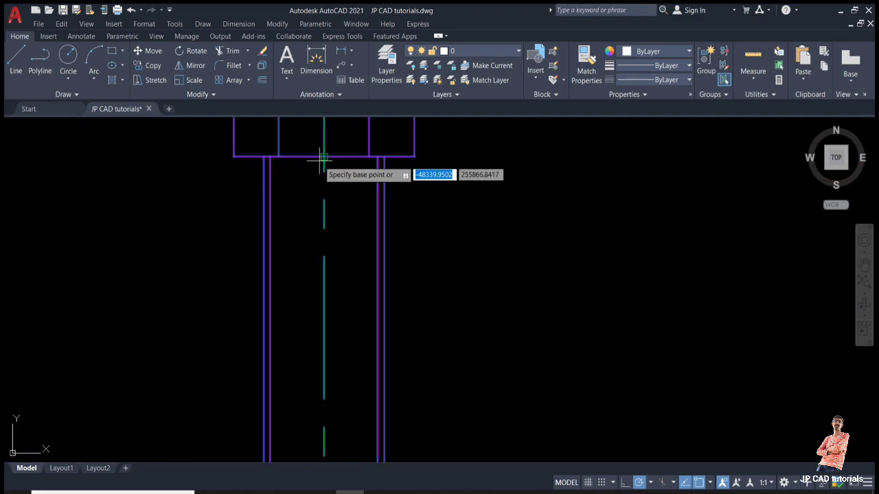
left_click(322, 159)
scroll(324, 156, "down", 6)
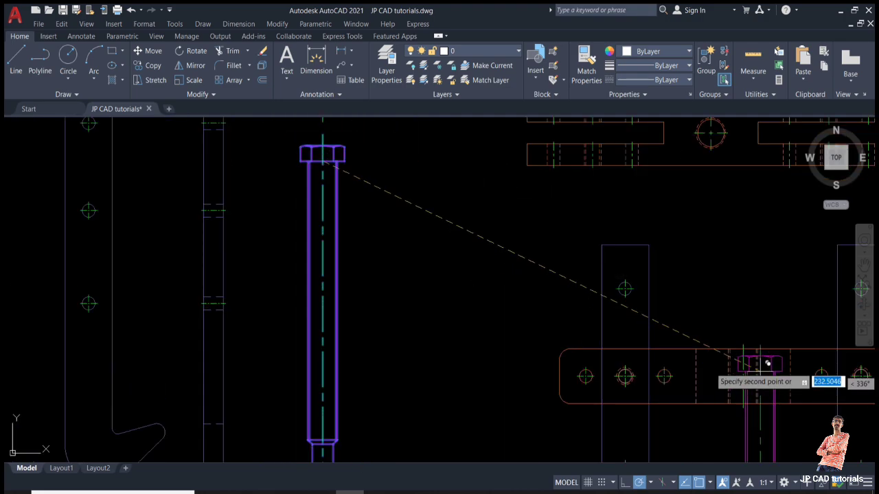
scroll(766, 362, "up", 4)
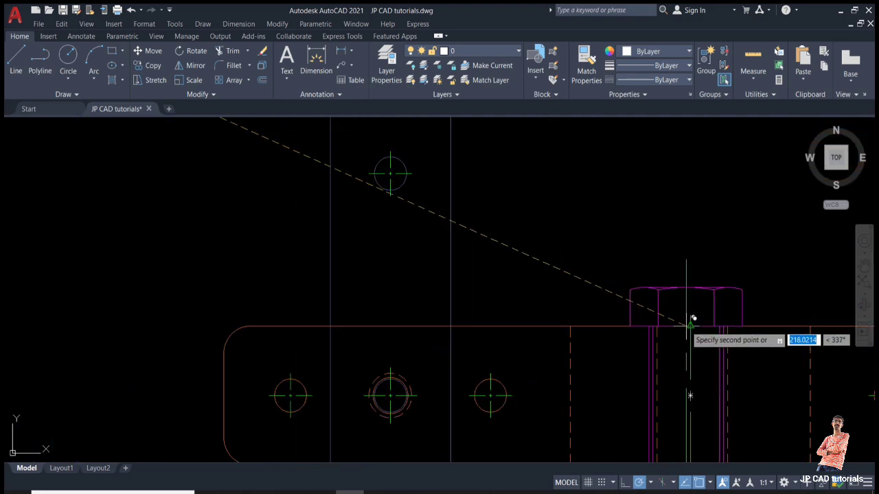
left_click(690, 322)
key("Escape")
Move the copied screw straight up so its head sits above the tops of the hook arms.
scroll(680, 316, "down", 6)
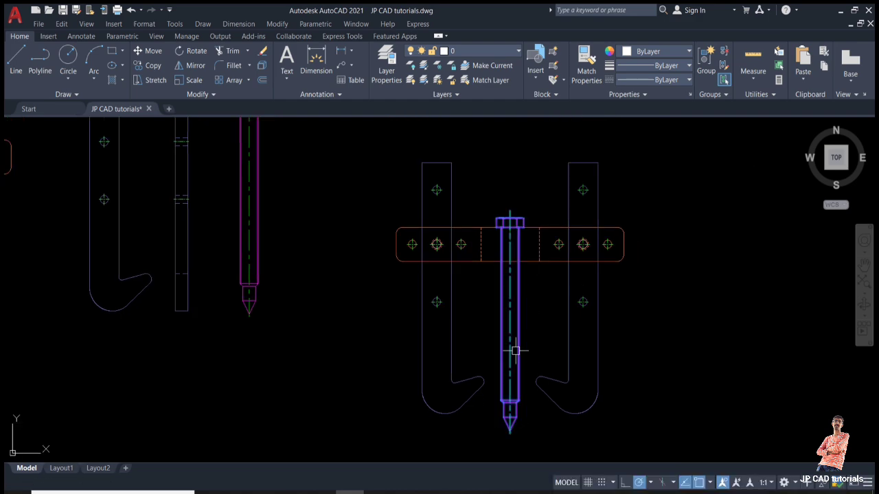
type("m")
key("Return")
left_click(753, 364)
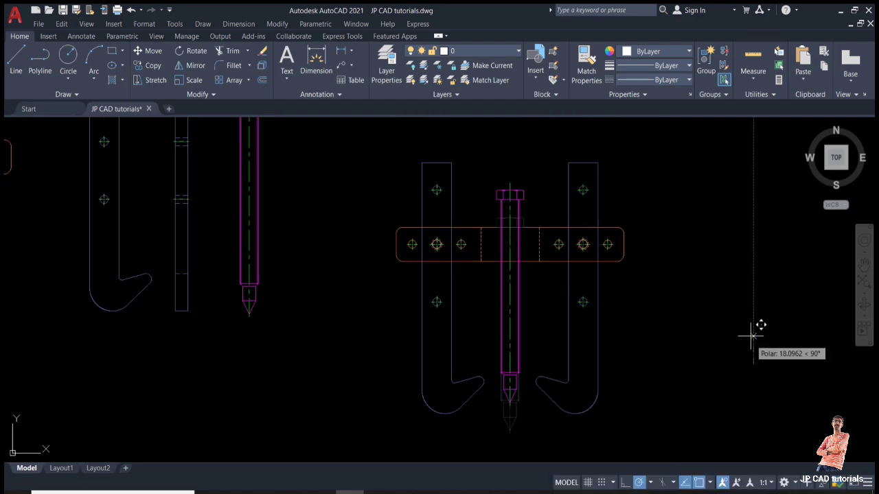
left_click(754, 283)
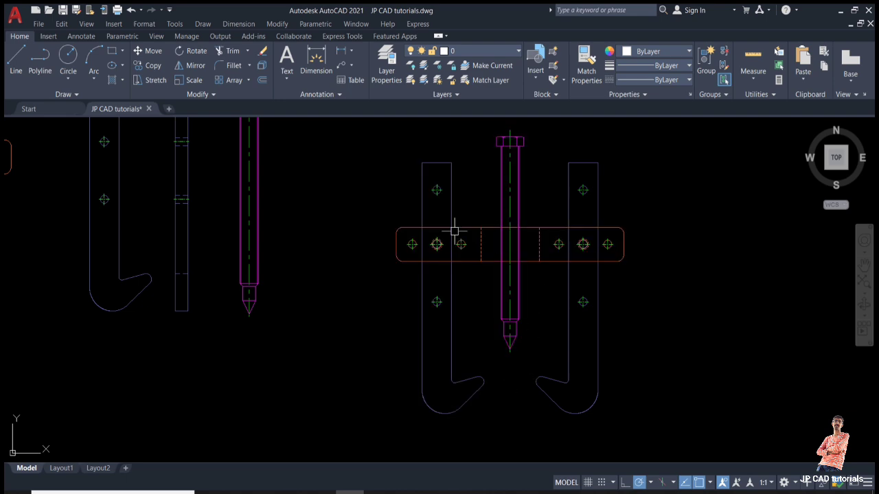
left_click(517, 310)
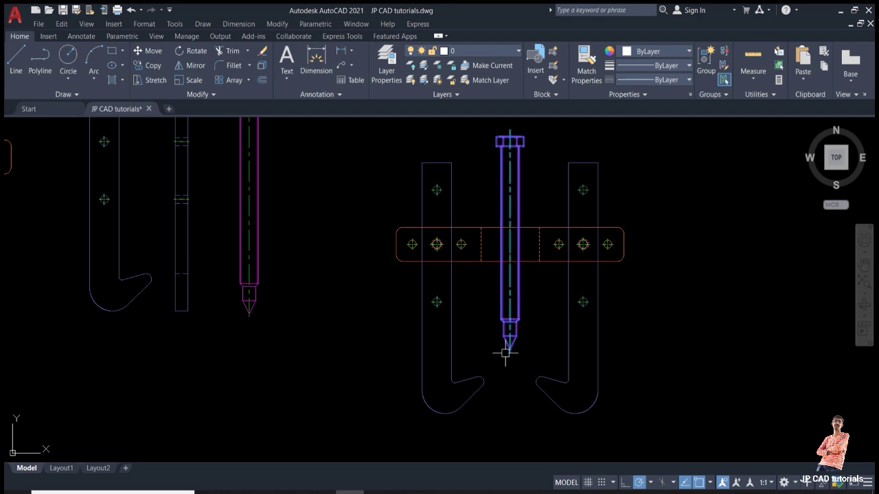
key("Escape")
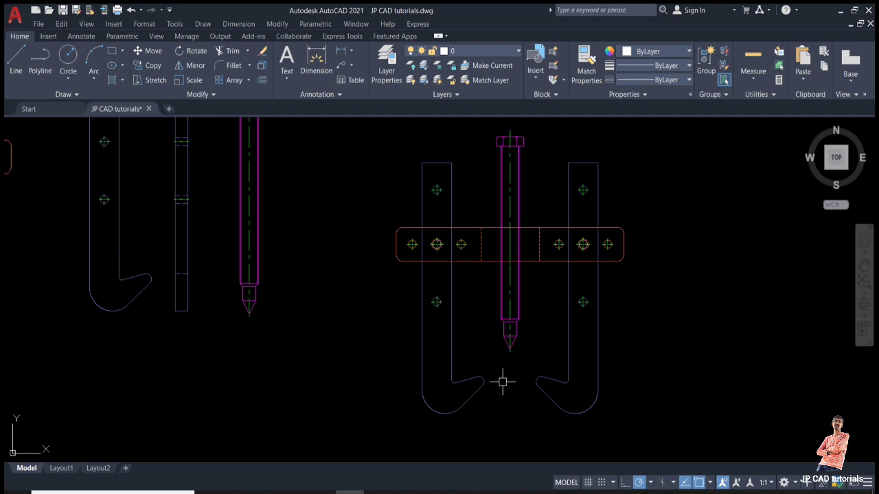
Copy the washer's round view from its centre onto the left and right double-circle holes of the assembled beam.
scroll(502, 382, "down", 3)
middle_click_drag(375, 324, 457, 360)
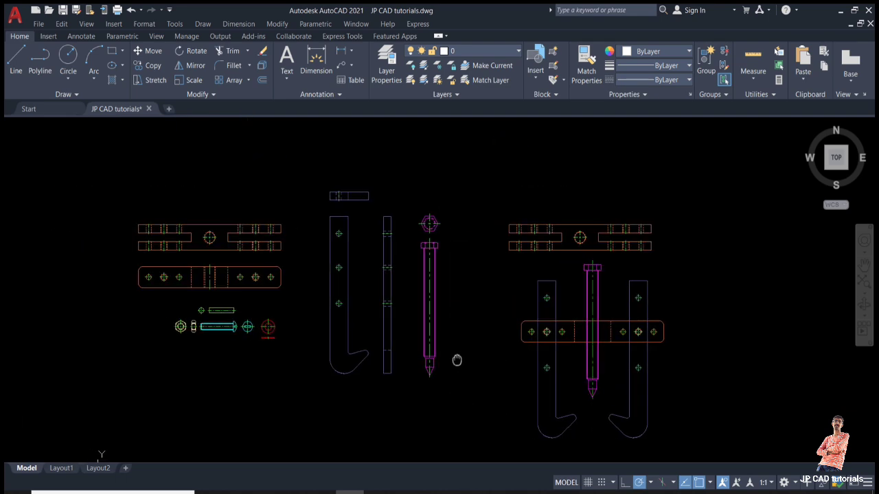
scroll(199, 340, "up", 4)
left_click(280, 324)
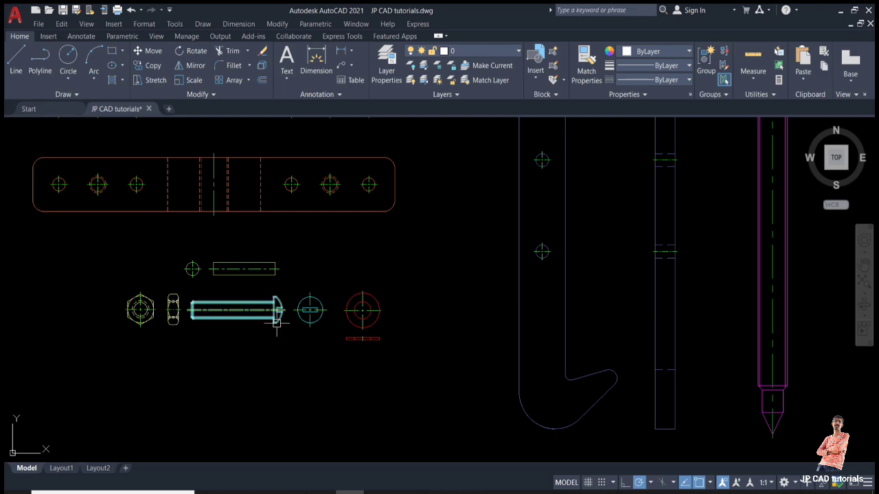
key("Escape")
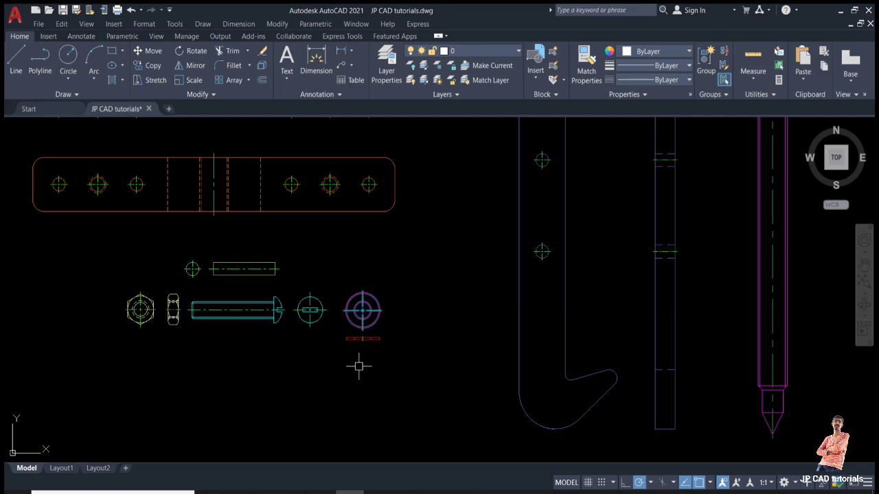
type("co")
key("Return")
scroll(360, 342, "up", 4)
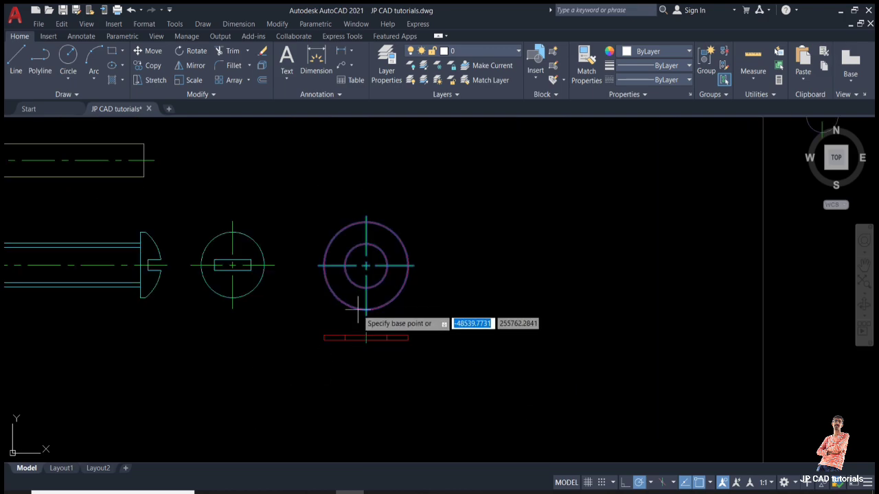
left_click(366, 266)
scroll(363, 261, "down", 3)
scroll(664, 274, "up", 6)
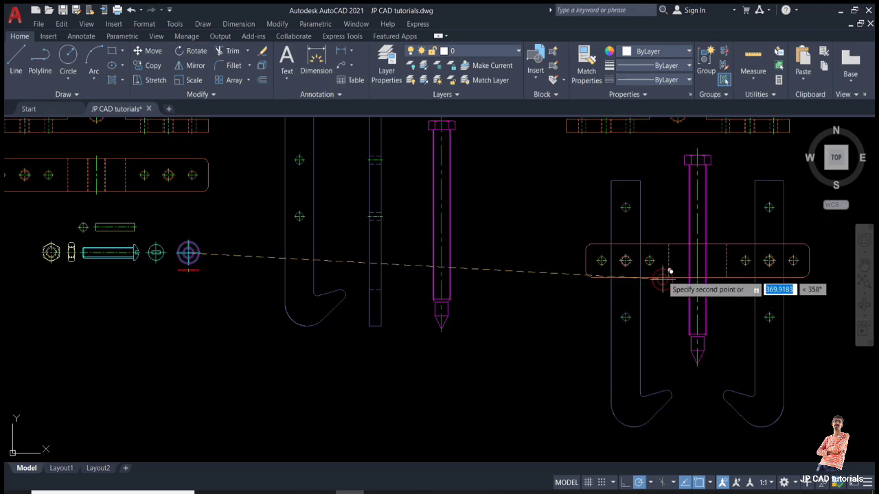
scroll(440, 243, "down", 5)
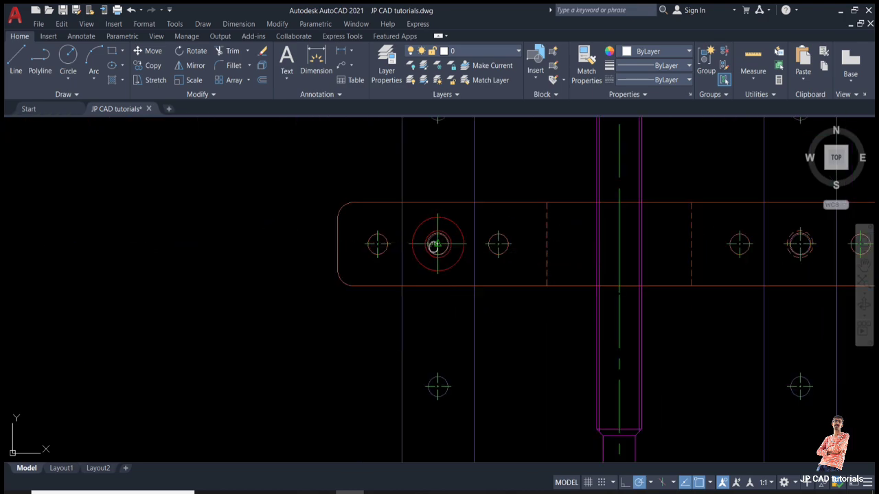
scroll(618, 274, "up", 8)
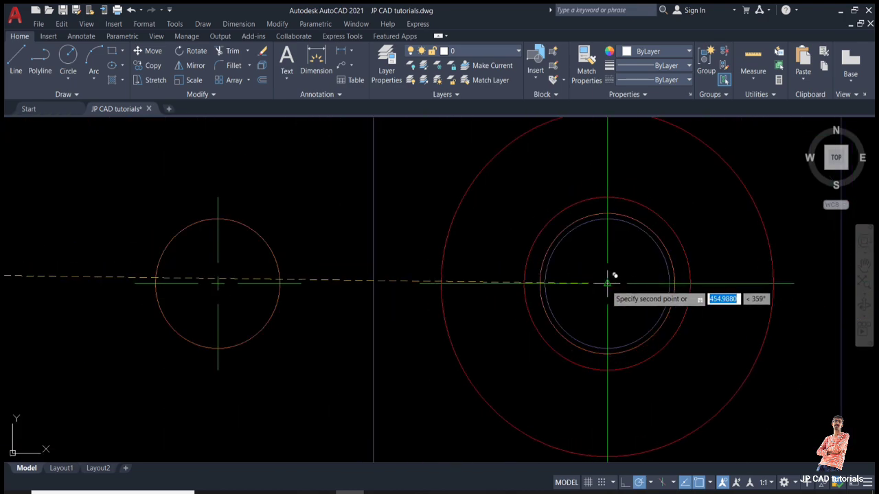
scroll(608, 282, "down", 4)
scroll(620, 282, "down", 4)
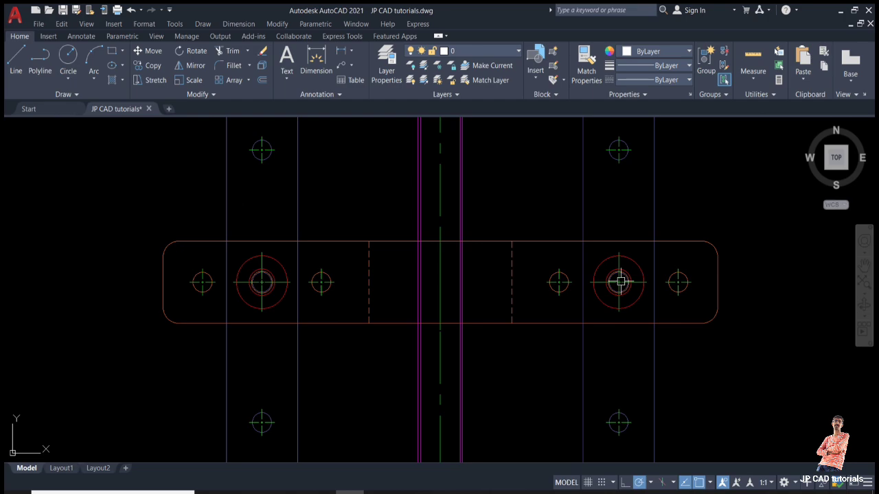
Copy the slotted screw head's round view from its centre onto the left washer of the assembled beam.
scroll(618, 281, "down", 6)
scroll(378, 298, "down", 3)
mouse_move(378, 298)
middle_mouse_down()
mouse_move(430, 329)
mouse_move(463, 331)
middle_mouse_up()
scroll(236, 315, "up", 8)
middle_click_drag(232, 321, 416, 369)
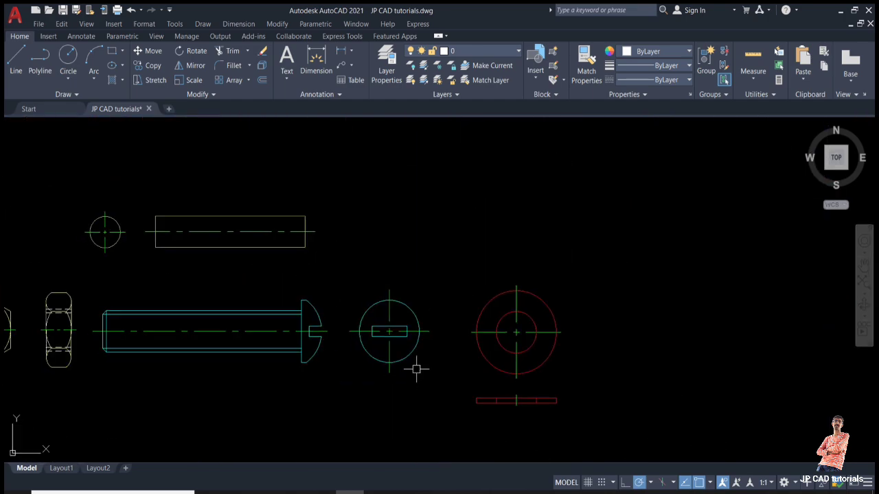
left_click(371, 353)
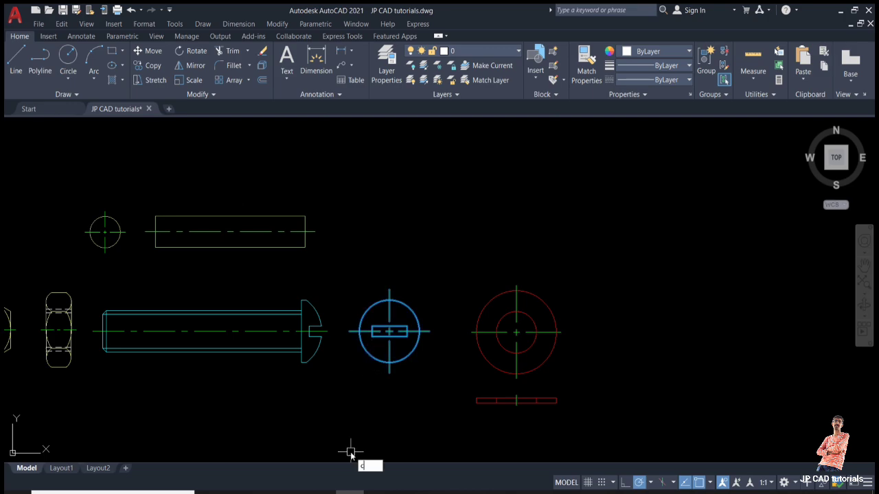
type("o")
key("Return")
scroll(374, 336, "up", 6)
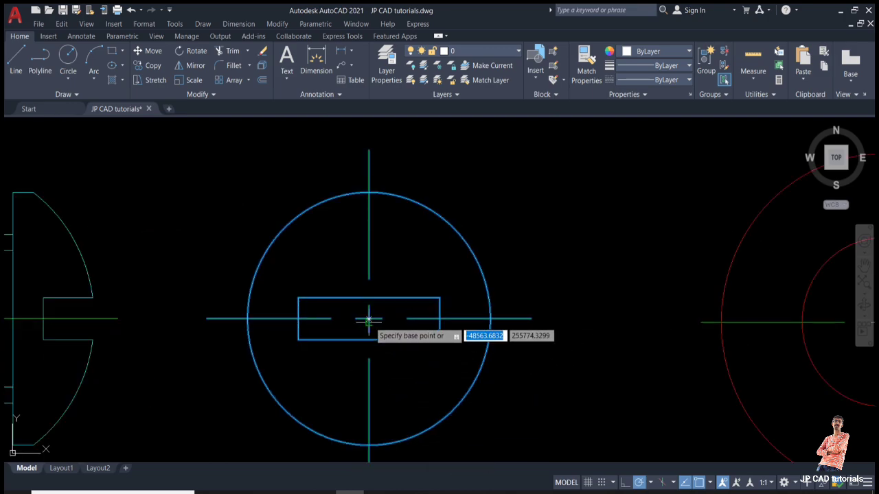
left_click(369, 319)
scroll(368, 318, "down", 12)
middle_click_drag(721, 346, 440, 347)
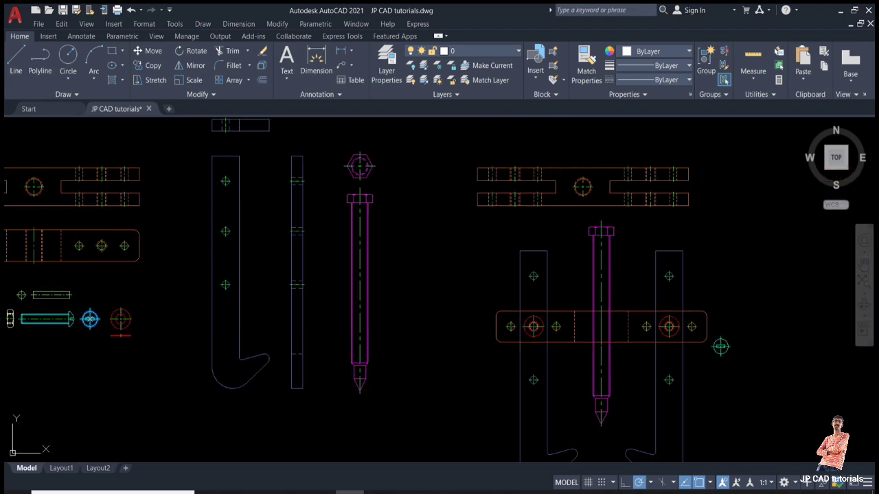
scroll(533, 327, "up", 10)
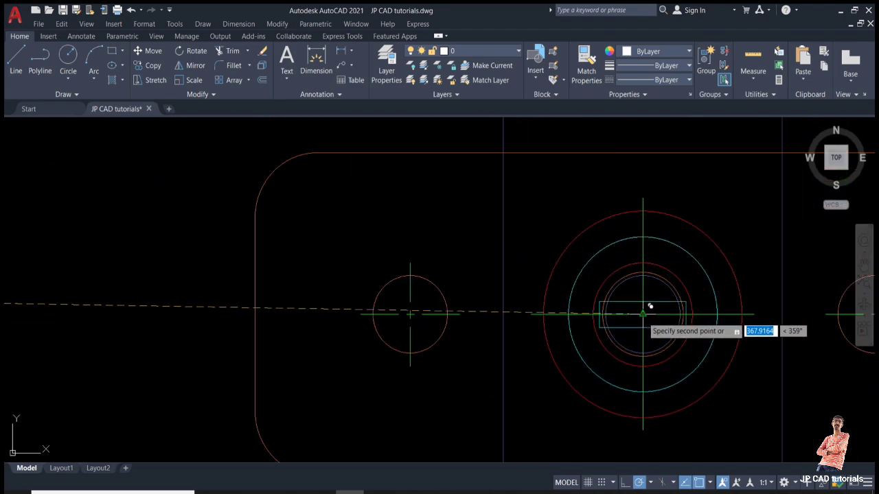
left_click(643, 314)
Place a second copy of the slotted screw head at the centre of the right washer and end the copying.
scroll(643, 314, "down", 2)
middle_click_drag(607, 316, 131, 302)
scroll(134, 301, "down", 2)
scroll(697, 295, "up", 4)
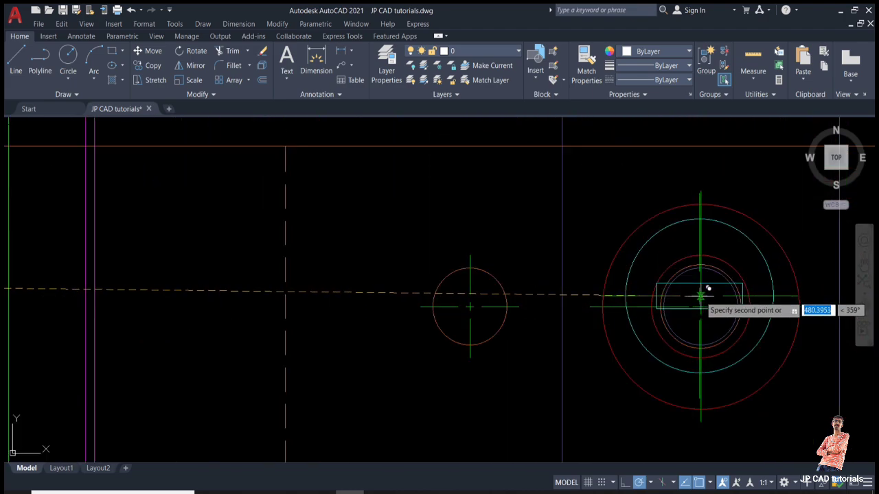
left_click(701, 297)
scroll(701, 297, "down", 4)
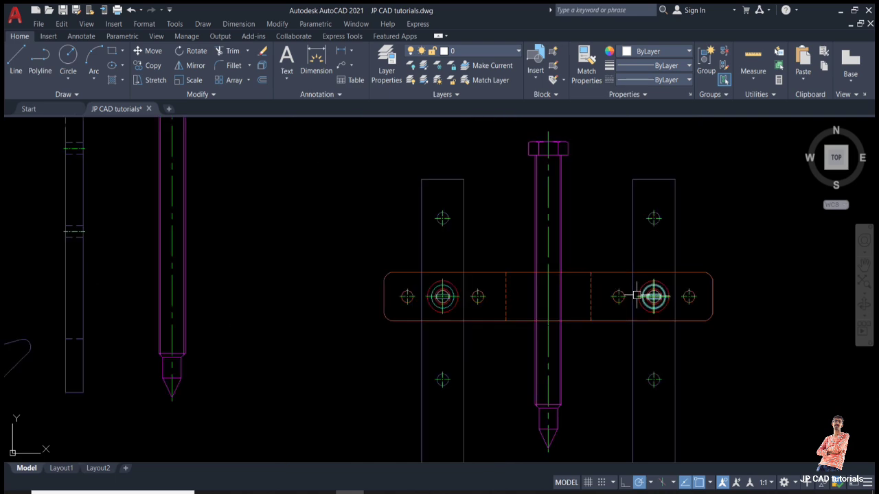
middle_click_drag(637, 296, 567, 287)
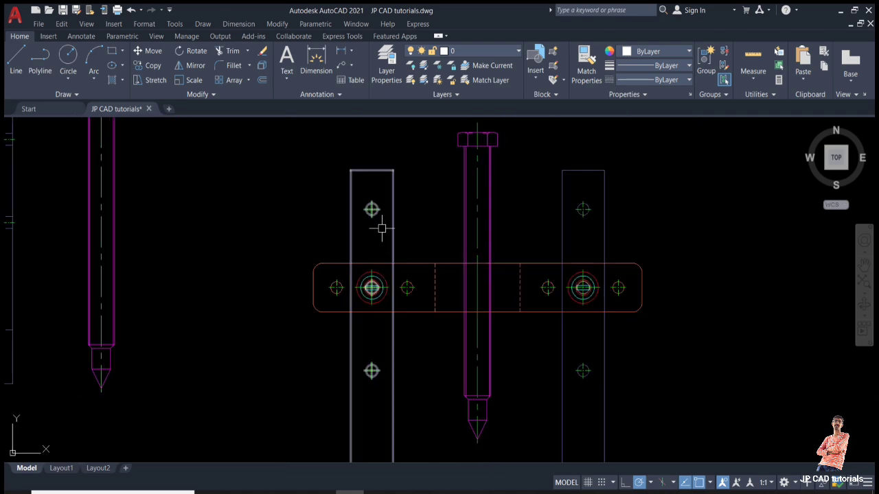
Examine the assembled front view and the position of the beam's top view above it.
scroll(385, 275, "up", 4)
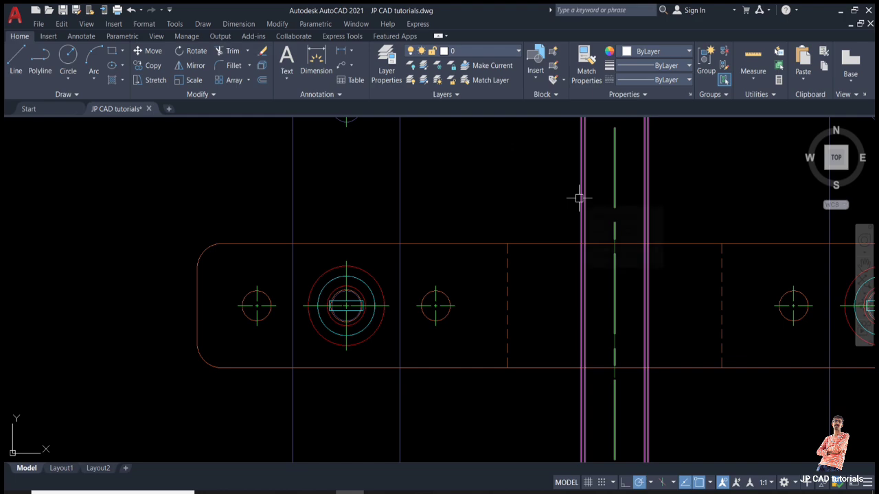
mouse_move(578, 198)
scroll(573, 222, "down", 5)
scroll(542, 308, "down", 2)
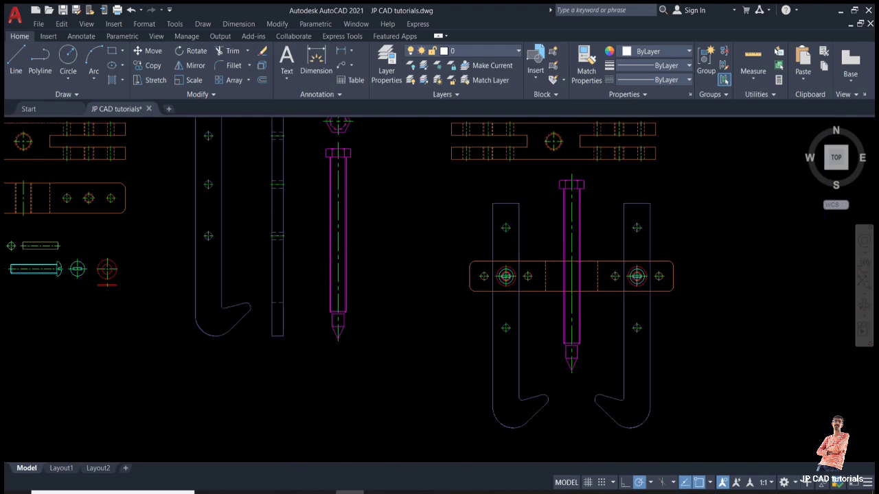
scroll(496, 304, "down", 2)
middle_click_drag(496, 304, 494, 325)
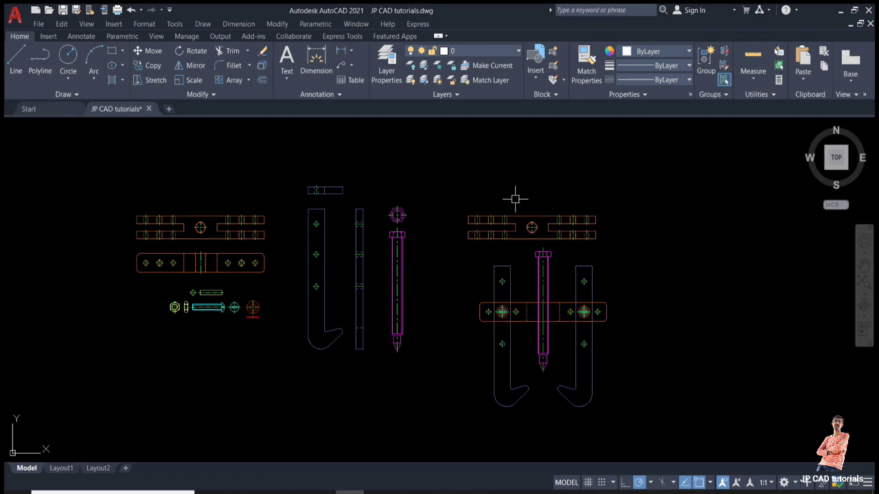
scroll(516, 202, "up", 4)
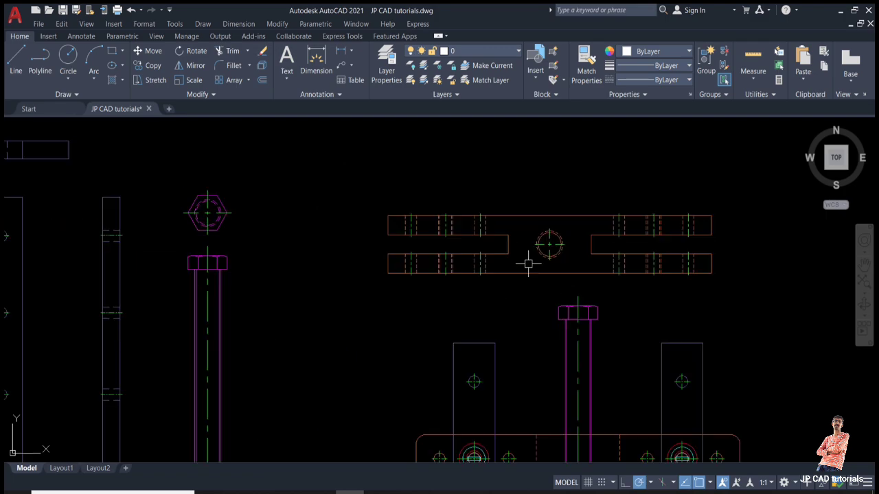
scroll(584, 226, "down", 4)
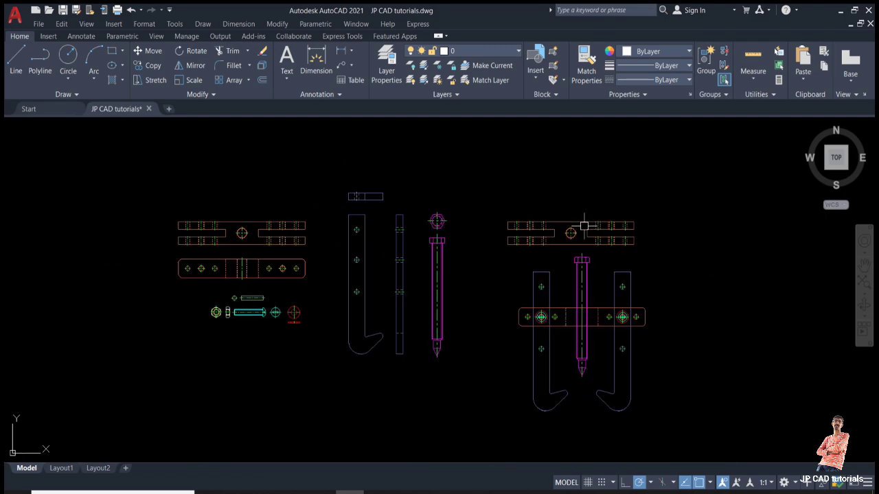
Move the assembly's beam top view straight up to leave more space above the screw head.
scroll(540, 240, "up", 2)
middle_click_drag(599, 232, 562, 284)
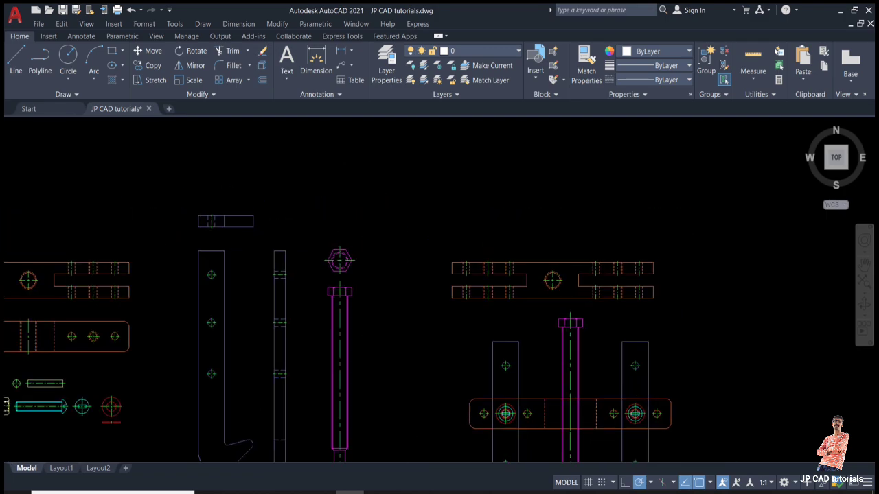
left_click(554, 261)
type("m")
key("Return")
left_click(768, 282)
left_click(770, 208)
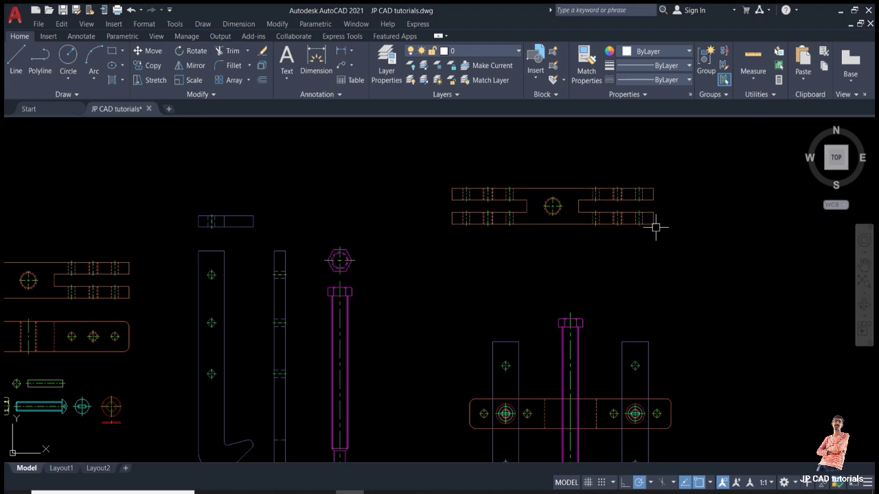
Move the beam's top view about 14 units horizontally to the right, roughly above the assembled front view.
middle_click_drag(656, 227, 624, 265)
key("Return")
left_click(688, 287)
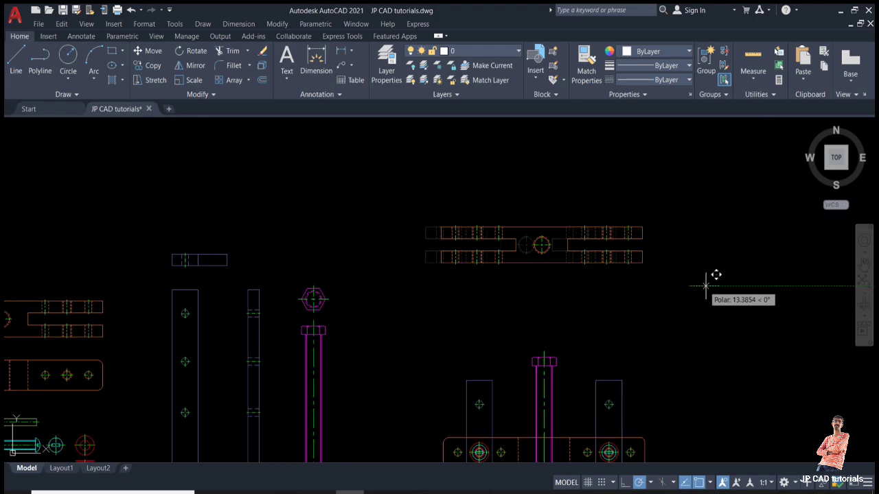
left_click(707, 287)
scroll(684, 269, "down", 2)
middle_click_drag(682, 268, 665, 277)
scroll(597, 262, "up", 2)
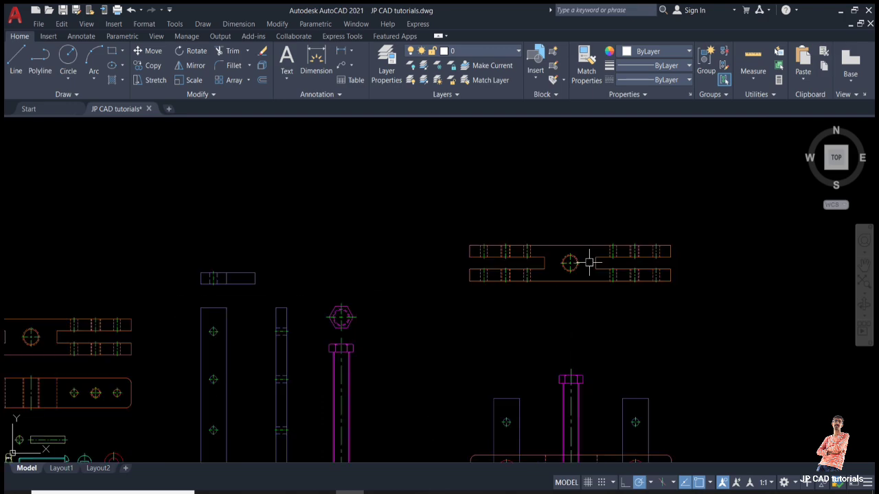
Draw a vertical guide line about 156 units long from the top of the assembled screw's centreline up past the beam's top view.
key("l")
key("Return")
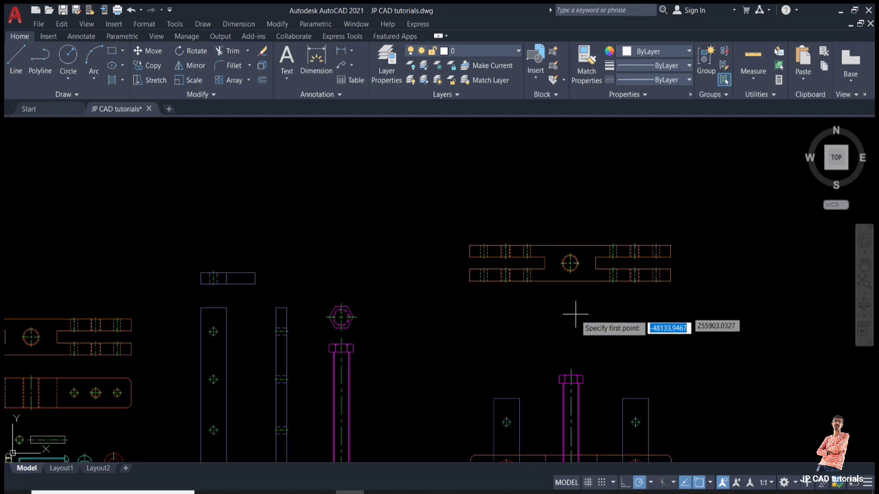
left_click(570, 369)
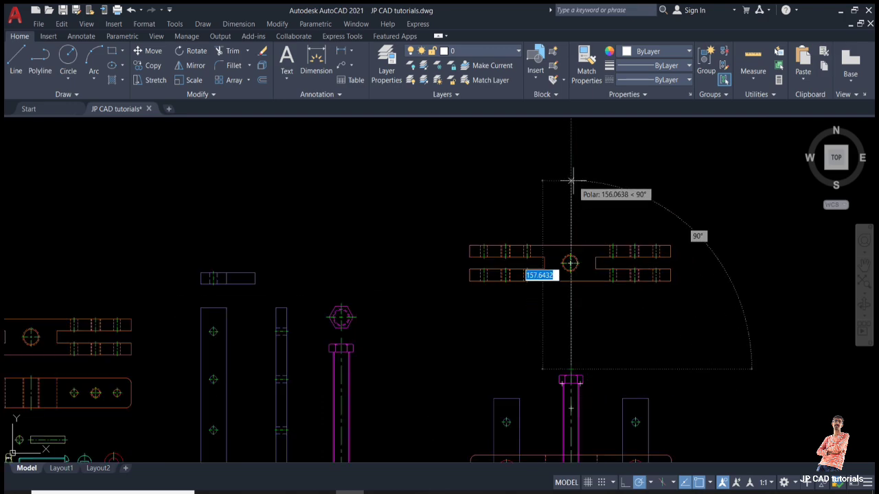
left_click(570, 183)
key("Escape")
Move the beam's top view horizontally from its central hole centre onto the vertical guide line, and delete the guide line.
scroll(595, 280, "up", 4)
left_click(598, 302)
left_click(572, 275)
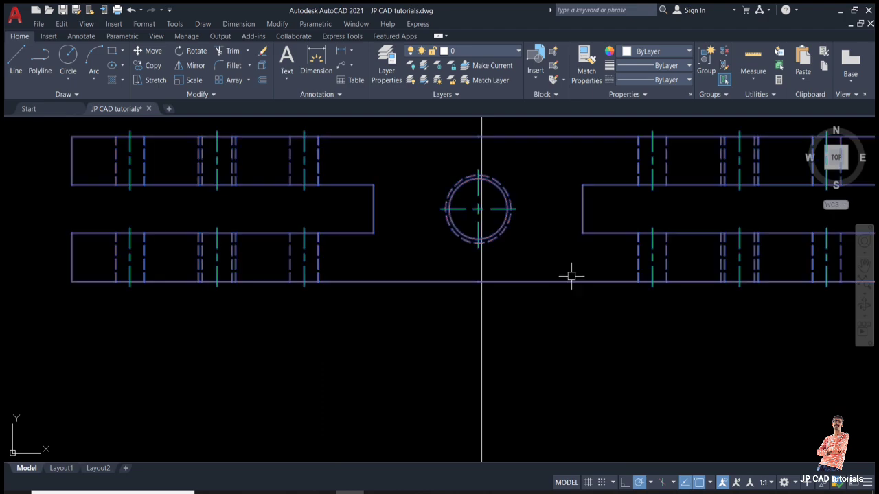
key("m")
key("Return")
left_click(477, 208)
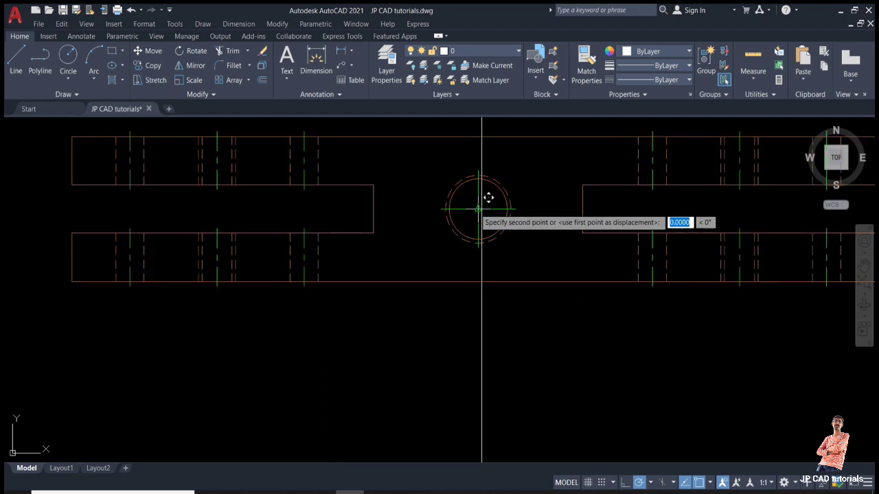
left_click(483, 208)
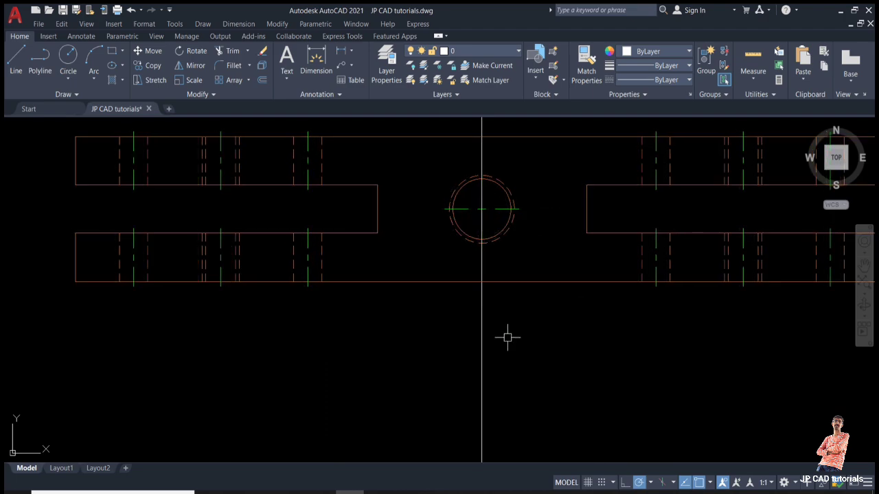
left_click(479, 347)
key("Return")
Copy the hook arm's top view from where its hole centreline meets the lower edge into the left slot of the beam's top view, aligned with the middle hole.
scroll(476, 315, "down", 4)
mouse_move(480, 316)
middle_mouse_down()
mouse_move(600, 254)
mouse_move(680, 230)
middle_mouse_up()
scroll(346, 224, "up", 3)
middle_click_drag(346, 224, 339, 272)
left_click(307, 259)
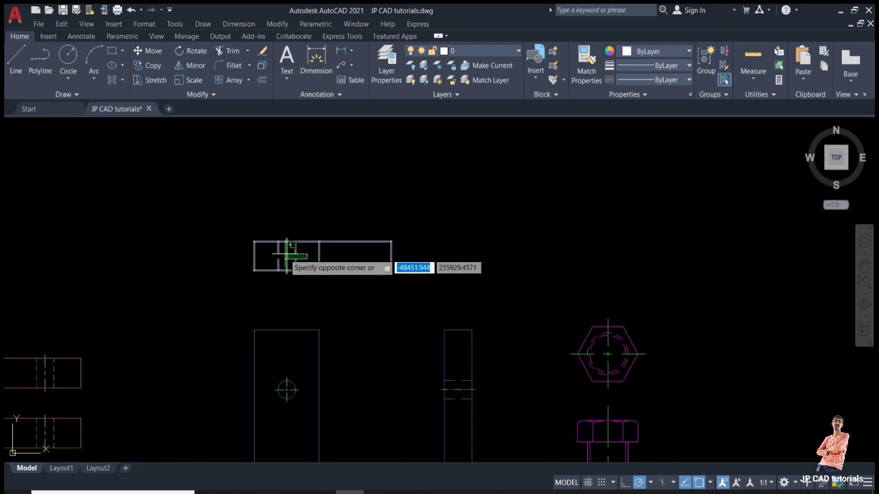
left_click(284, 252)
type("o")
key("Return")
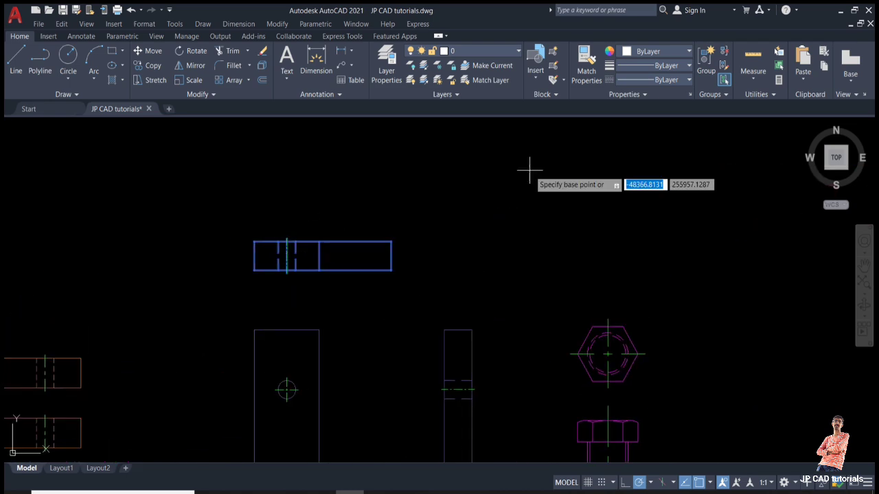
scroll(284, 284, "up", 5)
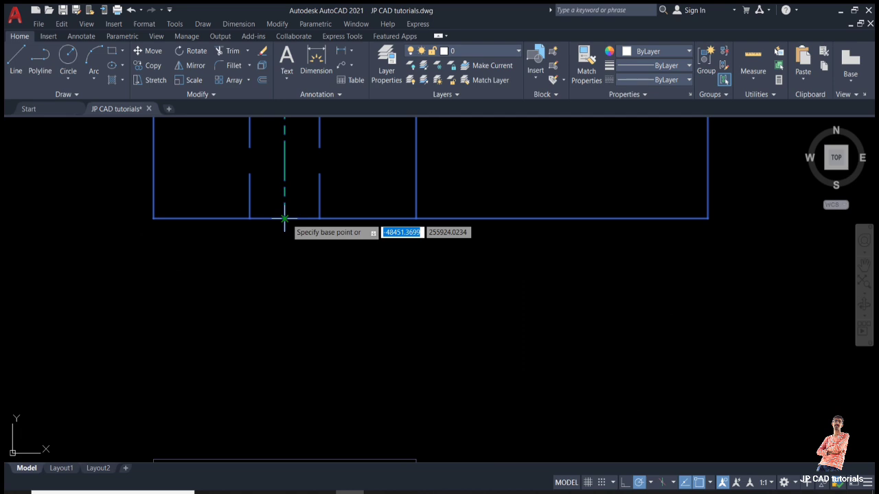
left_click(284, 218)
scroll(288, 209, "down", 10)
scroll(405, 203, "up", 8)
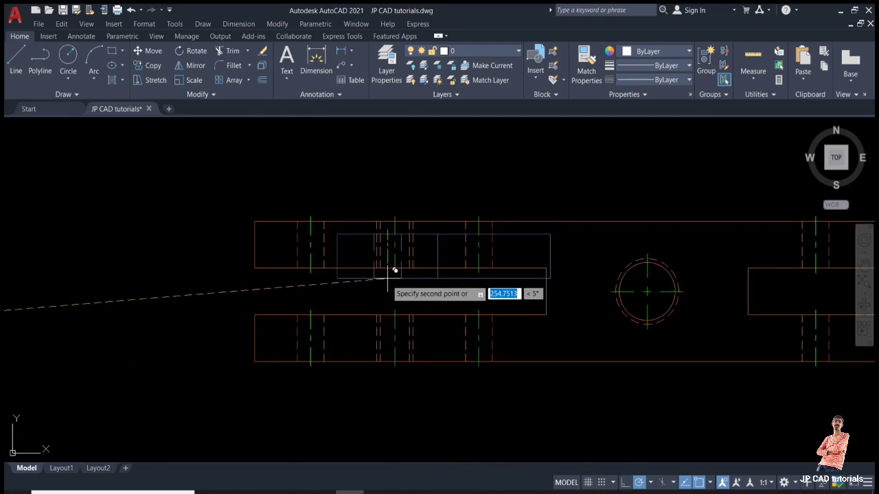
key("Escape")
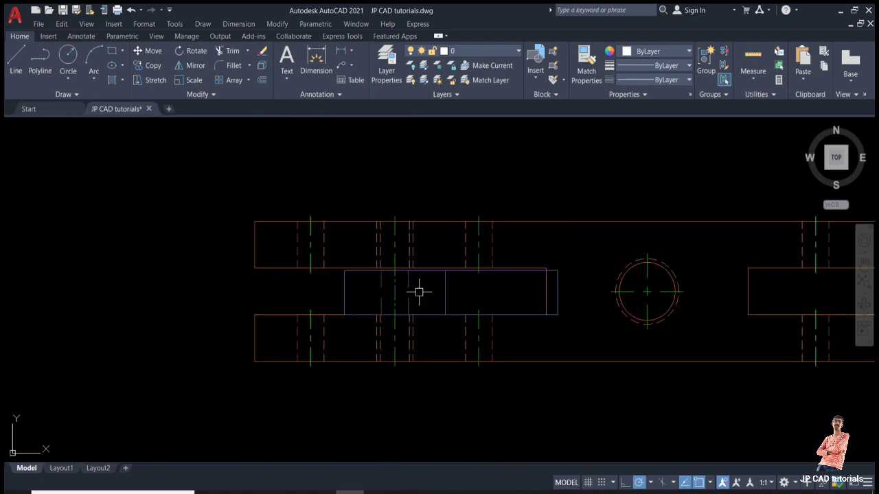
Mirror the hook arm's top view about the vertical axis through the beam's central hole into the opposite slot, keeping the original.
scroll(328, 284, "down", 4)
scroll(382, 298, "up", 4)
left_click(385, 290)
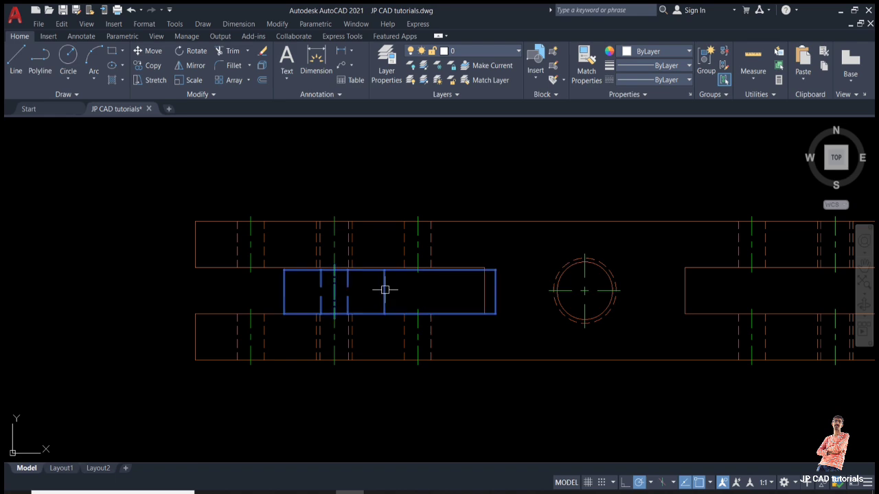
left_click(588, 255)
left_click(579, 135)
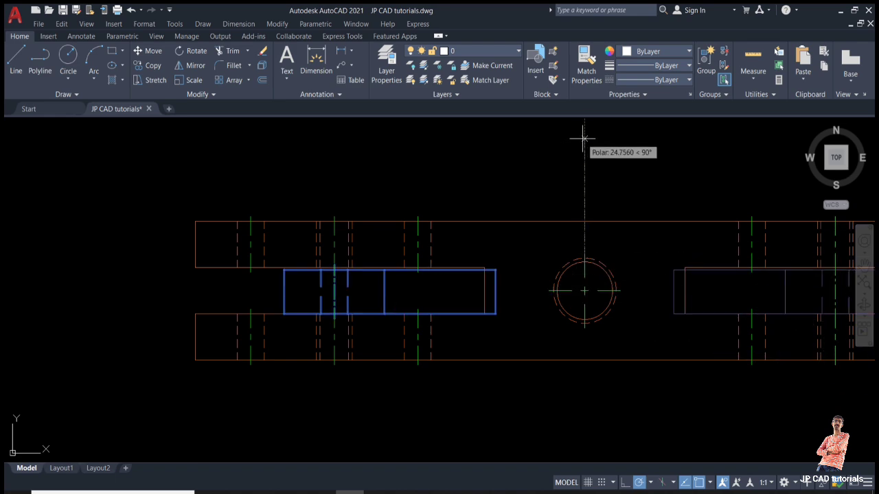
key("Return")
Copy the washer's edge view from its top-edge centre to the beam top view's lower edge, centred on the left and right middle holes.
scroll(541, 177, "down", 2)
scroll(563, 236, "down", 2)
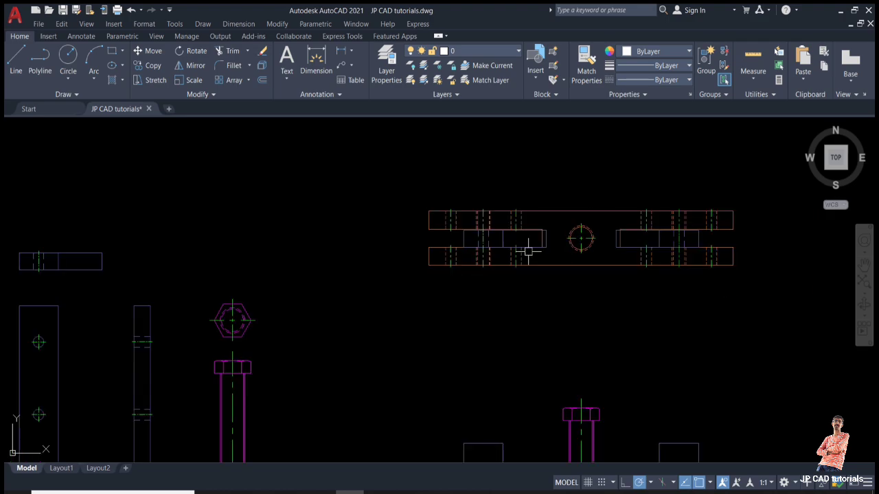
scroll(481, 258, "up", 4)
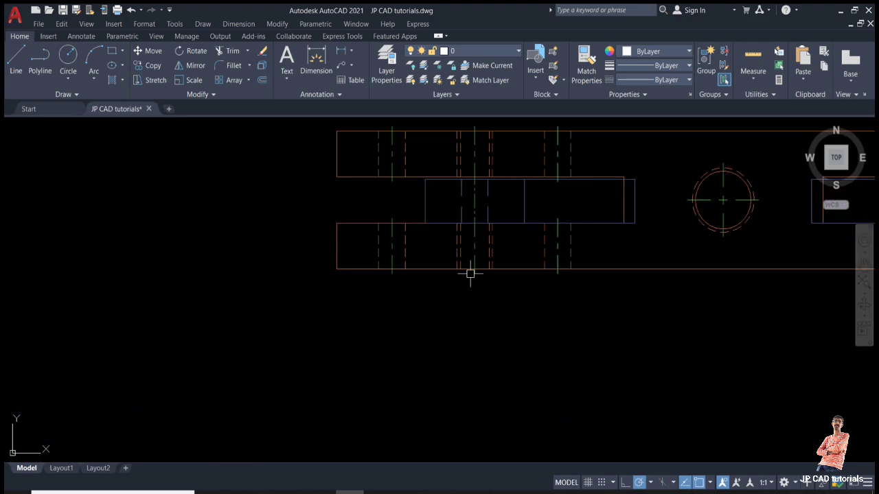
scroll(485, 284, "down", 5)
scroll(484, 283, "down", 2)
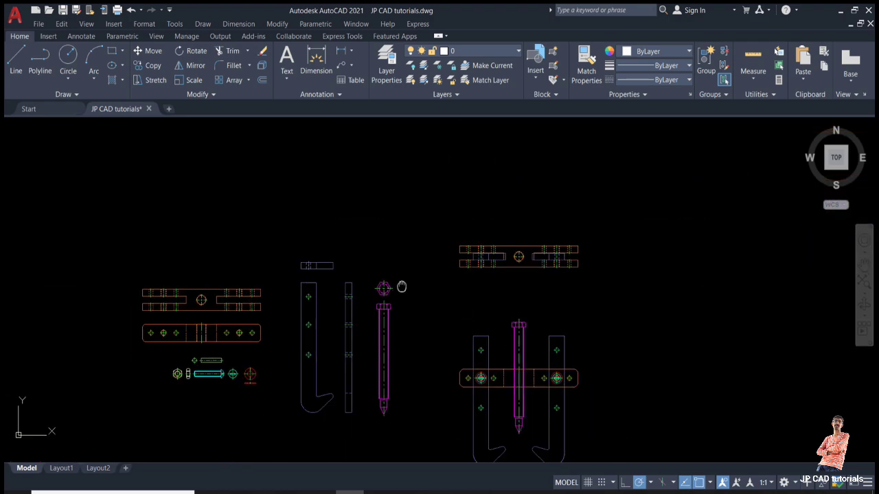
scroll(334, 337, "up", 7)
middle_click_drag(389, 250, 348, 401)
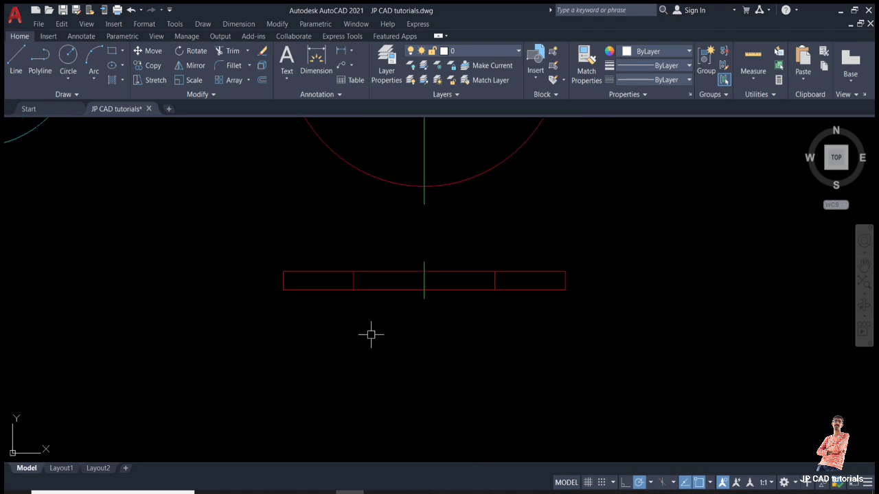
left_click(368, 301)
left_click(353, 275)
type("co")
key("Return")
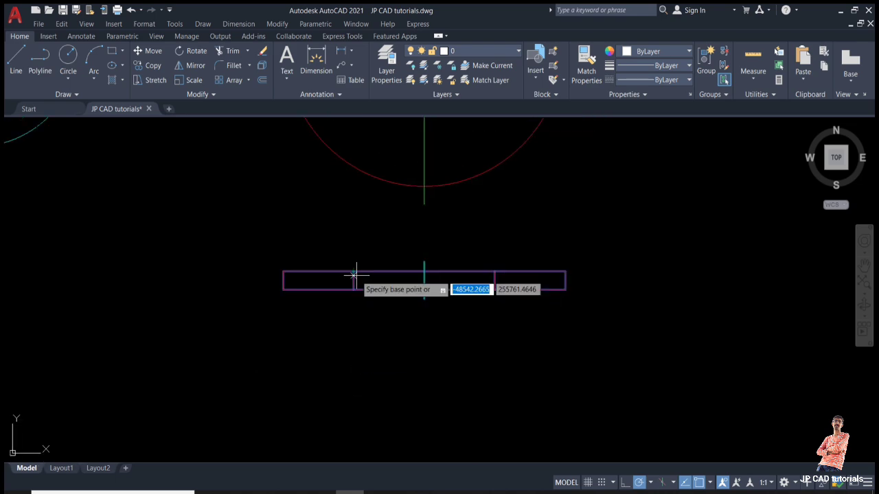
left_click(423, 271)
scroll(423, 272, "down", 8)
middle_click_drag(564, 210, 400, 377)
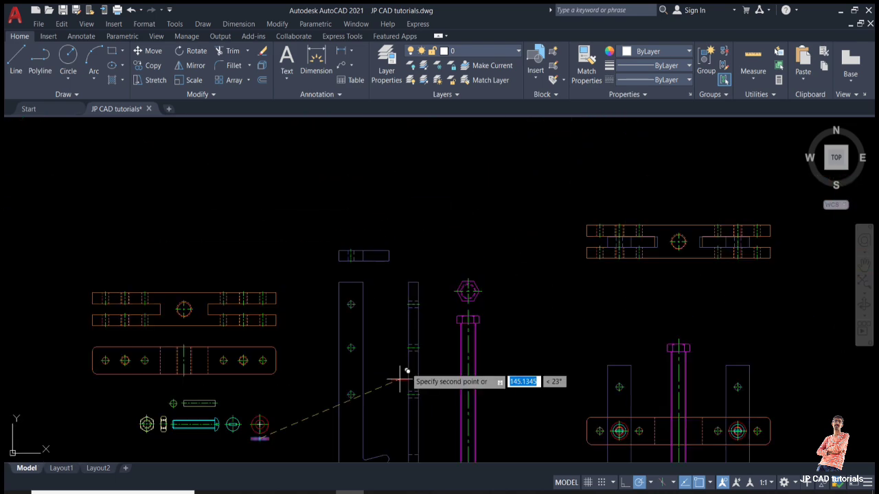
scroll(624, 262, "up", 10)
scroll(566, 215, "down", 6)
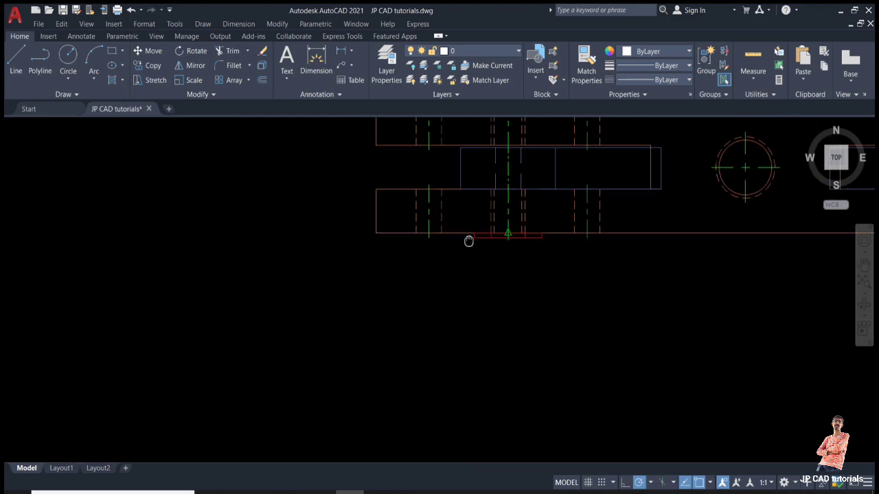
left_click(657, 263)
key("Return")
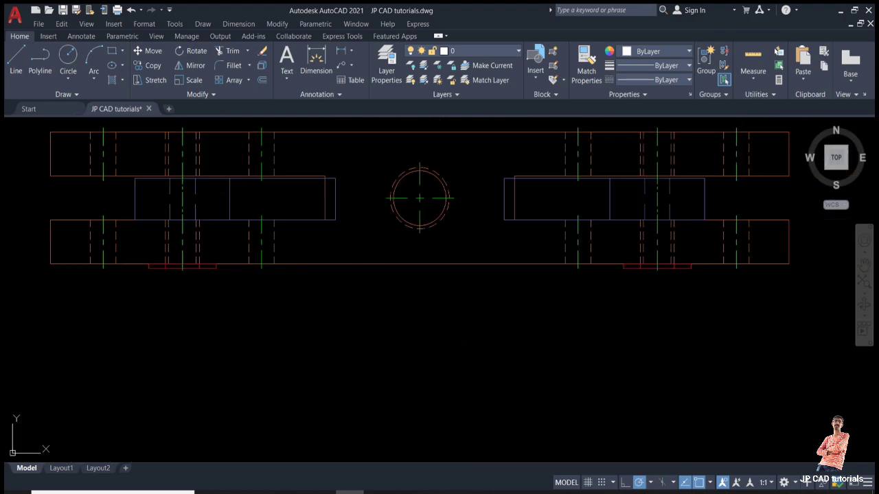
Copy the slotted screw's side view into the free space below the beam's top view.
scroll(605, 295, "down", 8)
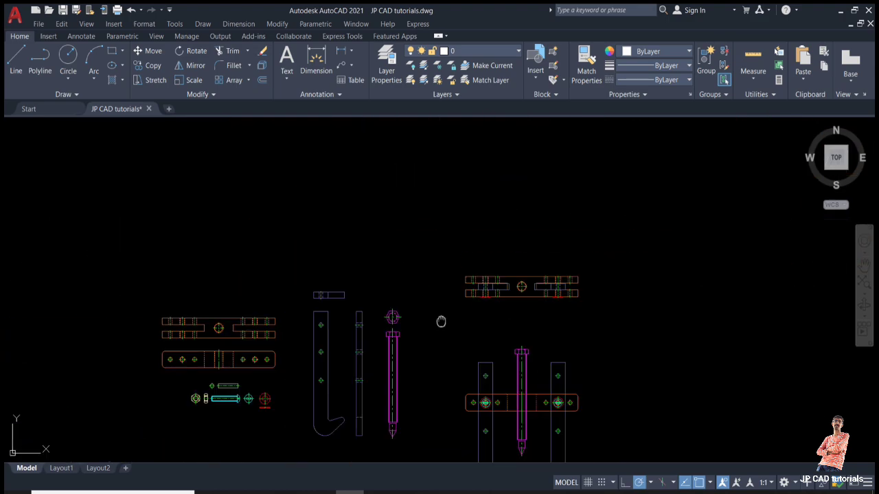
middle_click_drag(442, 322, 675, 223)
scroll(468, 307, "up", 8)
middle_click_drag(501, 314, 430, 409)
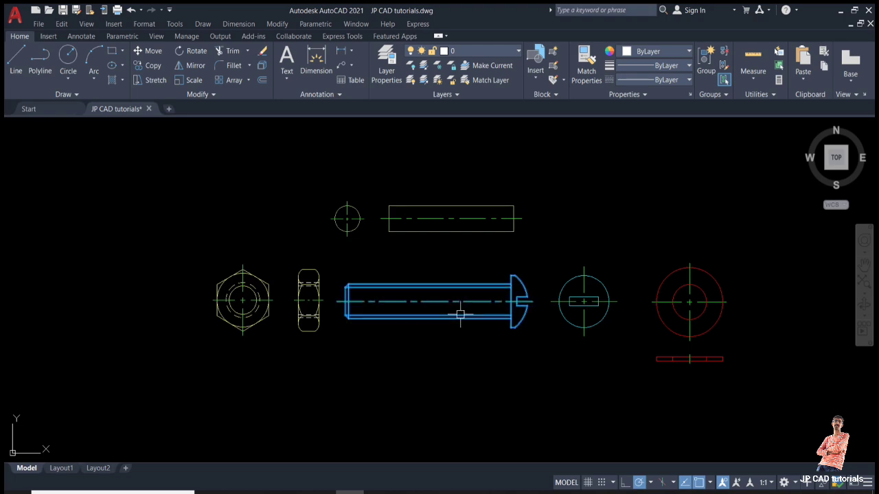
left_click(447, 338)
scroll(447, 337, "down", 8)
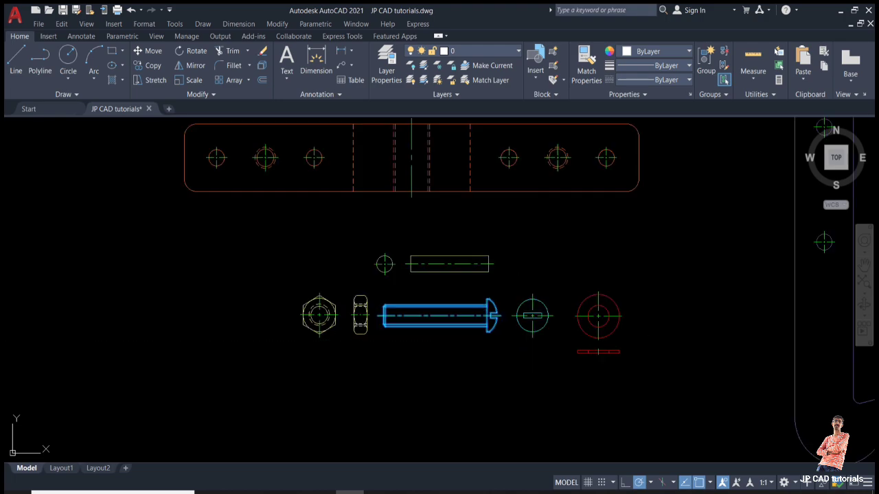
middle_click_drag(434, 337, 255, 384)
scroll(525, 306, "up", 6)
key("F8")
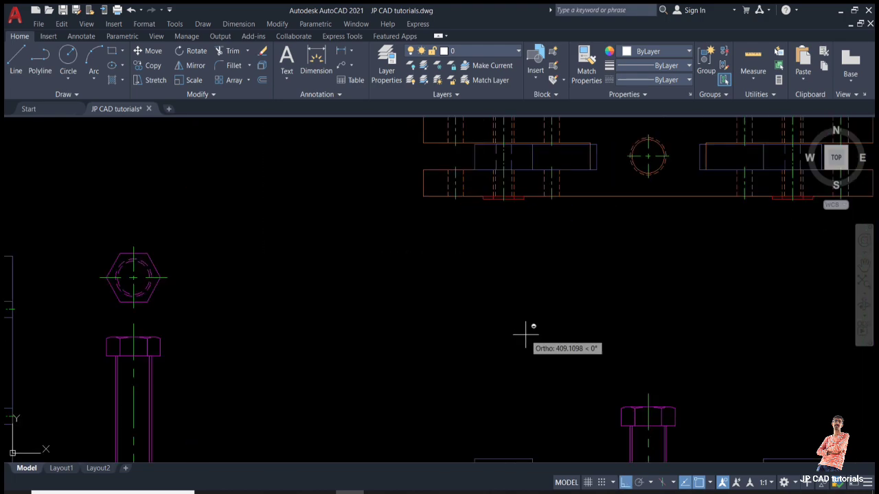
key("F10")
left_click(548, 317)
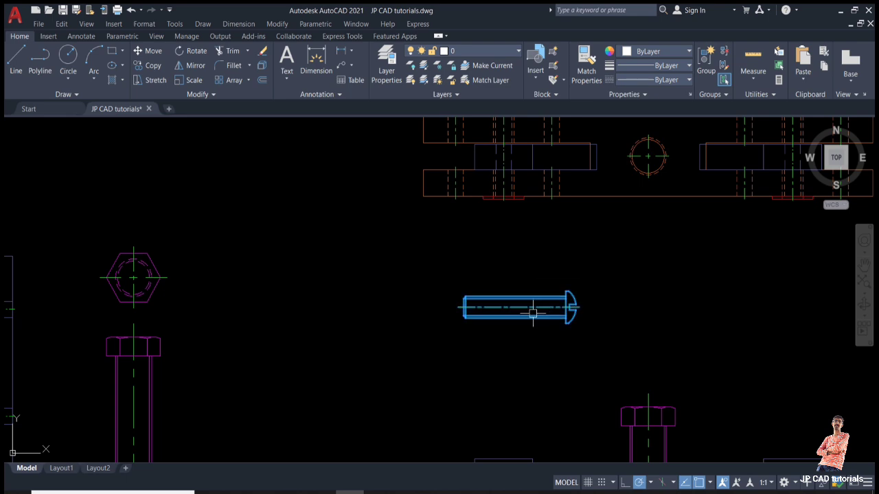
Rotate the copied screw 90° clockwise about a point on its centreline so it stands vertically with its head down.
type("Ro")
key("Return")
left_click(525, 308)
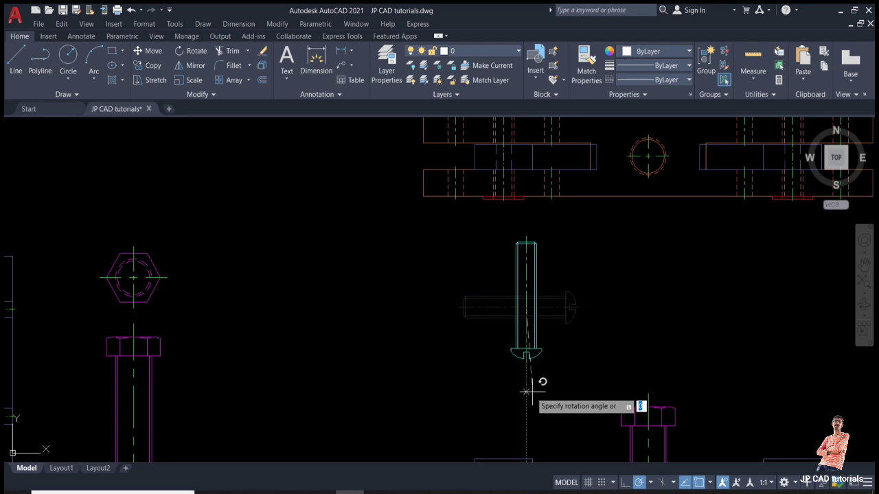
left_click(524, 405)
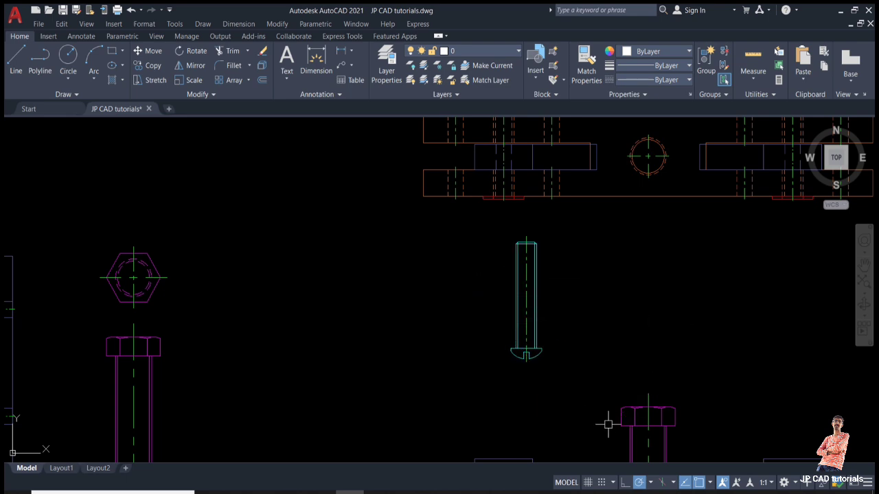
Copy the vertical screw from the centre of its head's underside to the lower-edge centres of the left and right washers.
middle_click_drag(587, 346, 571, 382)
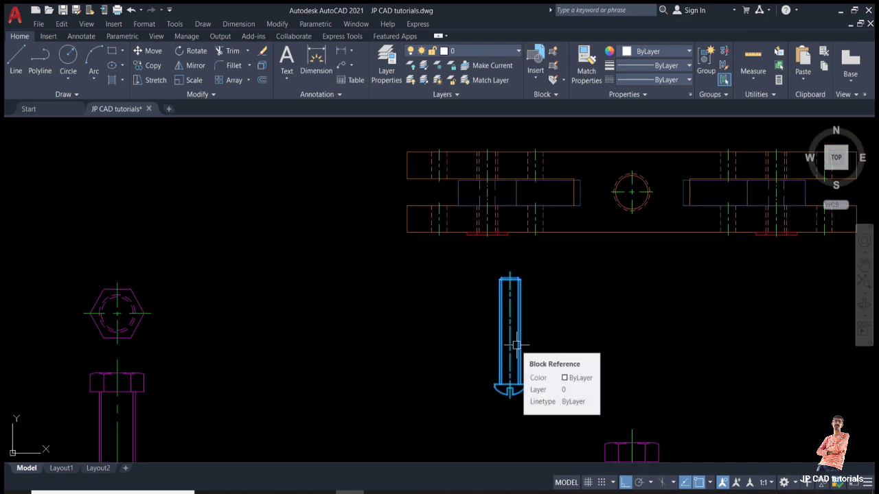
type("m")
key("Return")
scroll(520, 383, "up", 6)
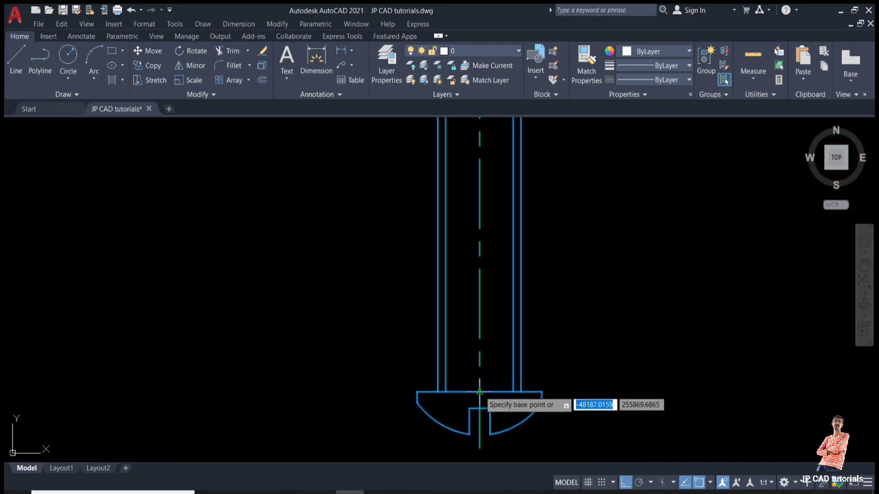
left_click(479, 392)
scroll(481, 351, "down", 6)
middle_click_drag(456, 221, 439, 335)
scroll(439, 328, "up", 5)
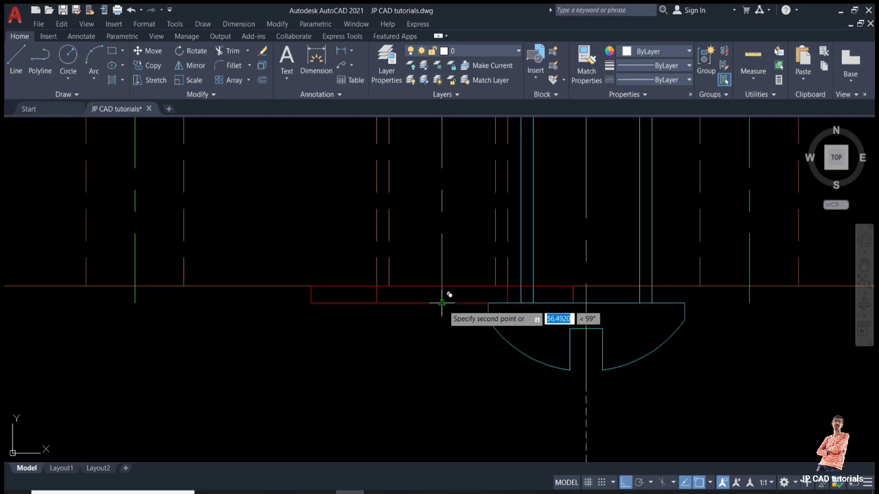
scroll(442, 302, "down", 5)
scroll(730, 298, "up", 5)
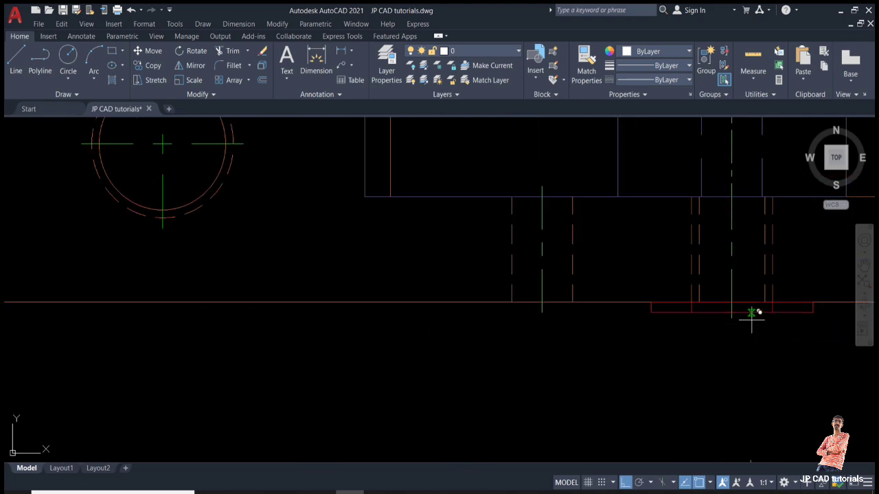
left_click(732, 317)
scroll(732, 314, "down", 5)
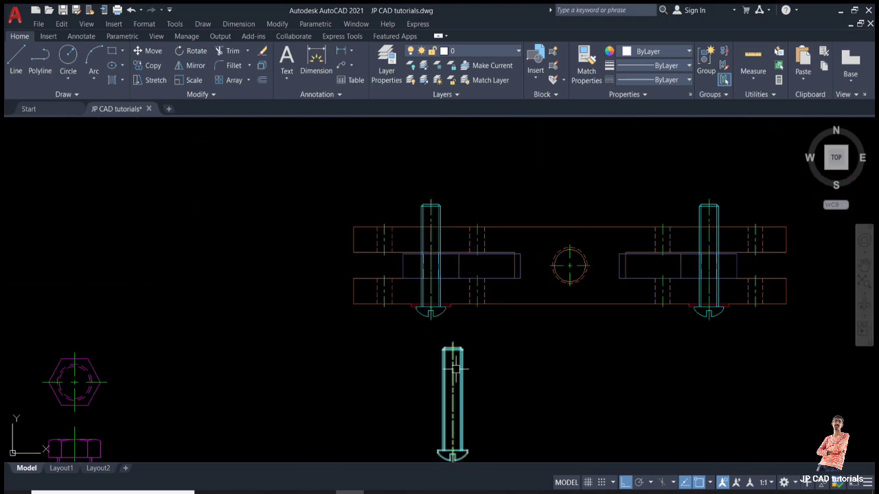
Delete the leftover vertical screw below the beam's top view.
key("Return")
scroll(453, 362, "up", 2)
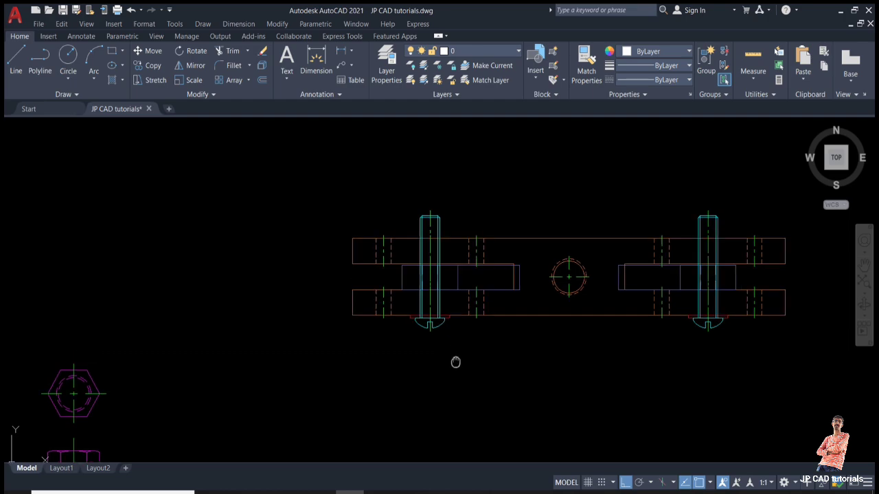
scroll(459, 451, "up", 2)
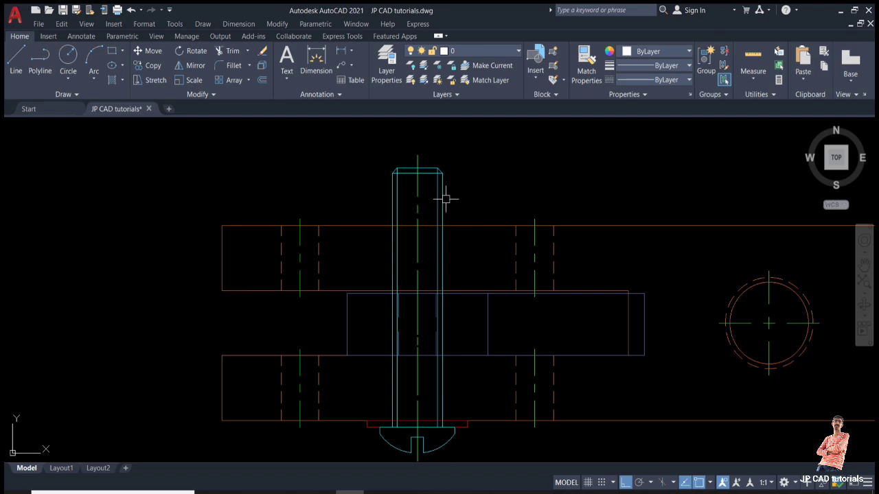
scroll(447, 204, "down", 10)
middle_click_drag(364, 302, 506, 263)
scroll(390, 296, "up", 8)
middle_click_drag(382, 335, 613, 335)
middle_click_drag(237, 274, 492, 271)
scroll(488, 289, "up", 2)
left_click(514, 238)
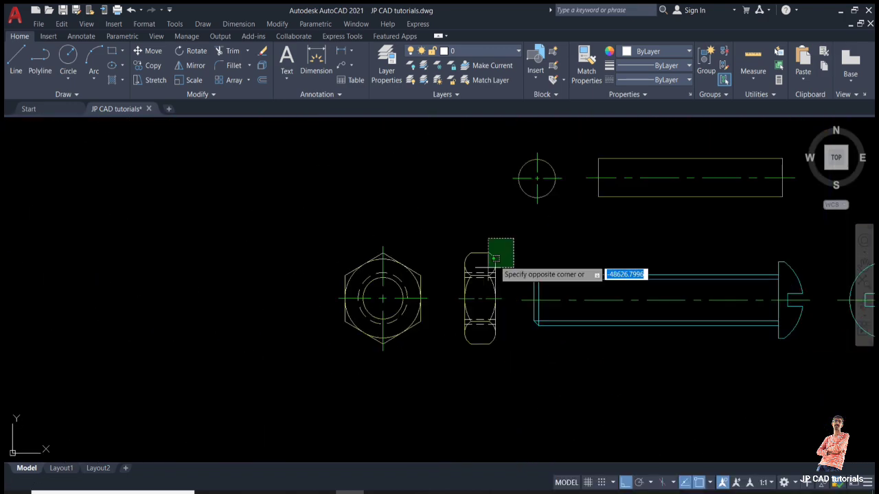
left_click(454, 363)
type("c")
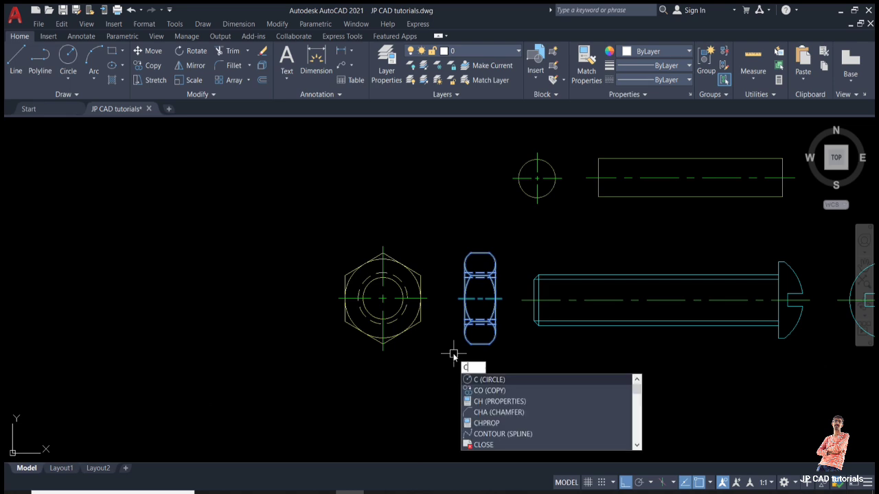
key("Return")
key("Escape")
Copy the nut's side view from its centre to a free spot above the beam's top view, just right of the left screw.
left_click(508, 364)
left_click(472, 213)
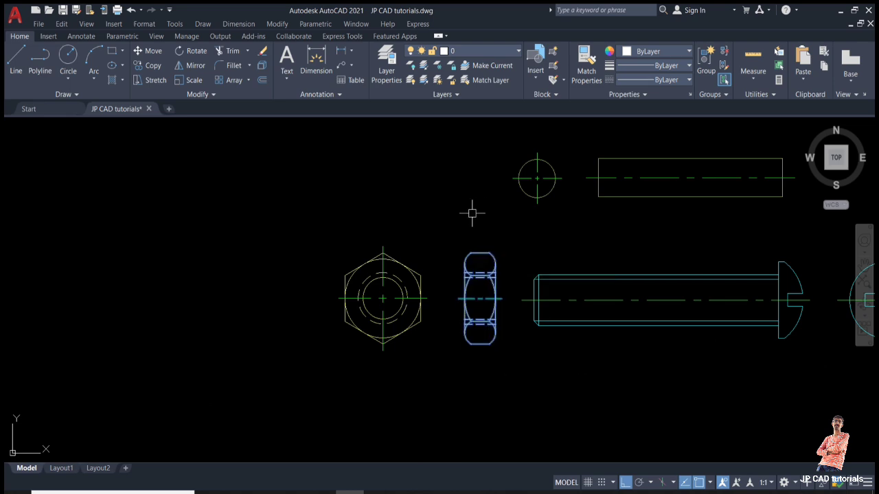
key("Return")
left_click(480, 298)
scroll(476, 294, "down", 8)
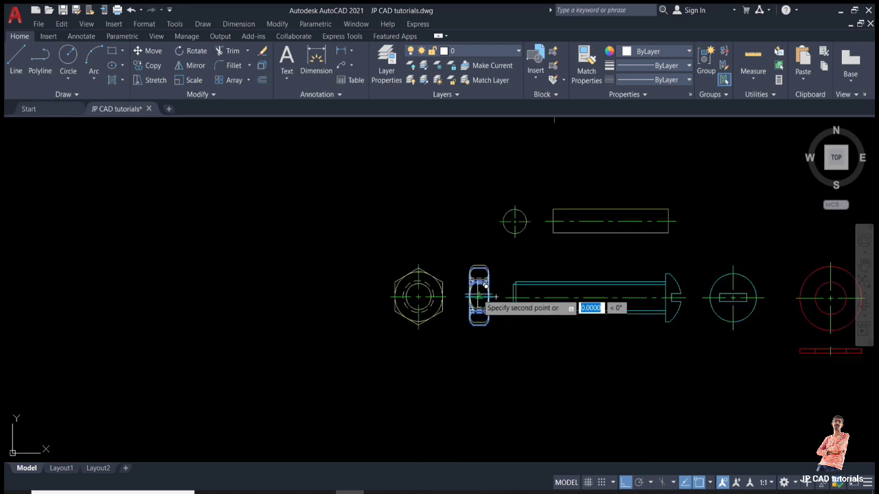
middle_click_drag(590, 227, 330, 321)
scroll(634, 194, "up", 4)
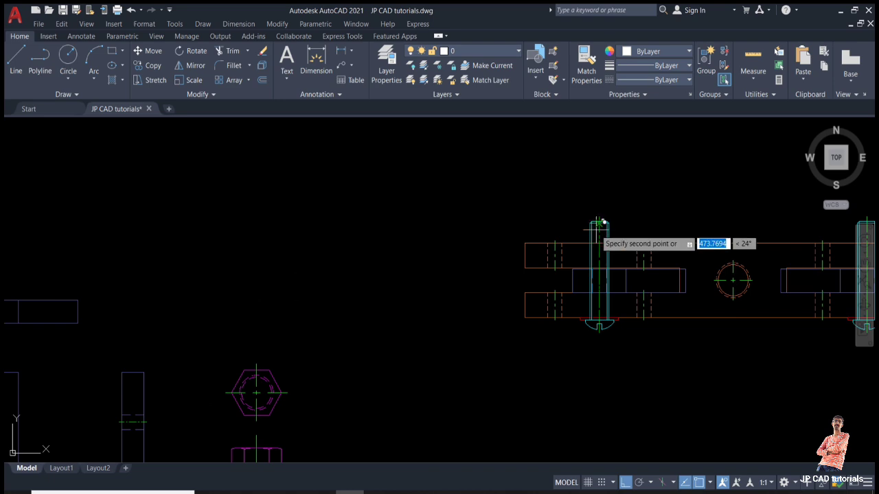
key("F8")
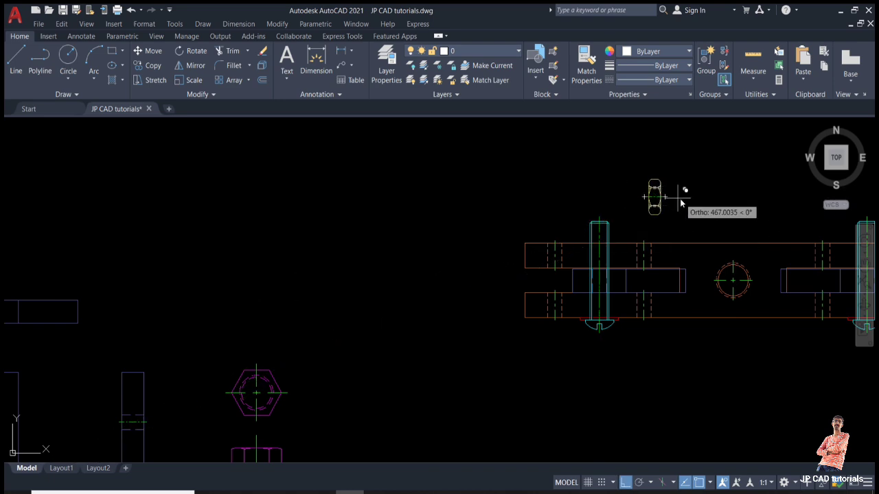
Rotate the copied nut 90° clockwise about the midpoint of its right edge so its centreline is vertical.
scroll(679, 200, "up", 6)
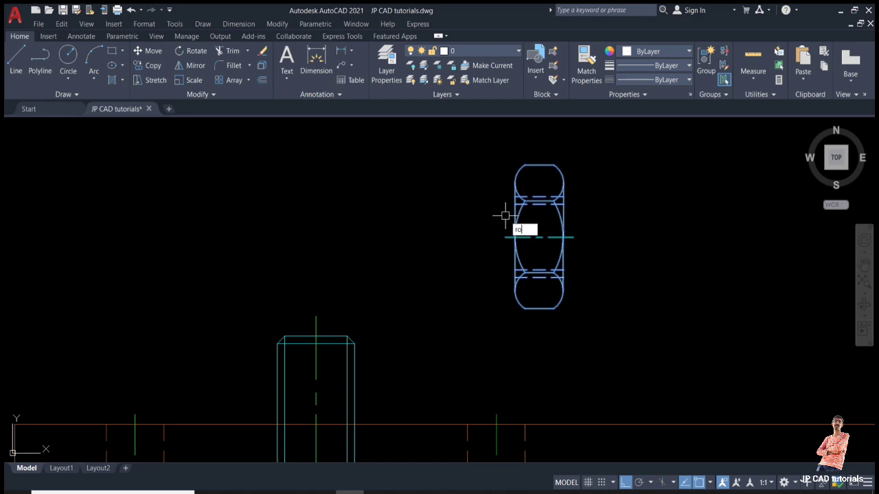
key("Return")
left_click(565, 237)
left_click(575, 302)
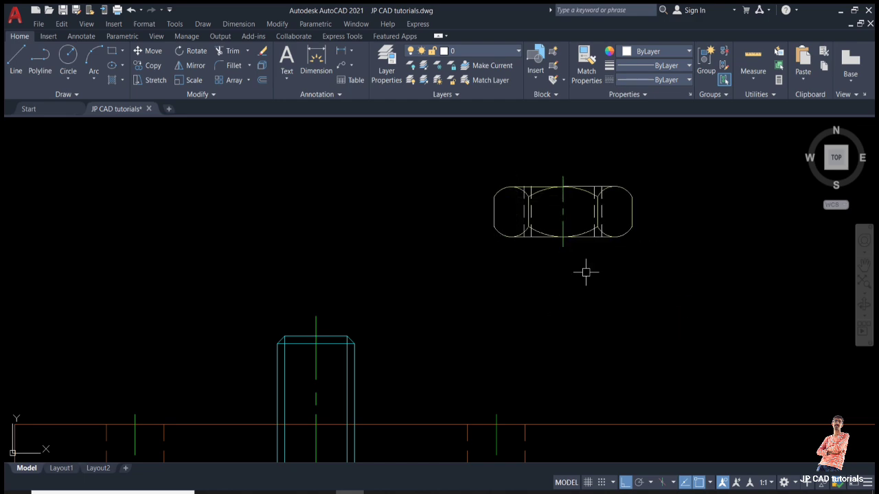
Move the rotated nut from its bottom-edge centre to where the left screw's centreline meets the beam's upper edge.
key("Return")
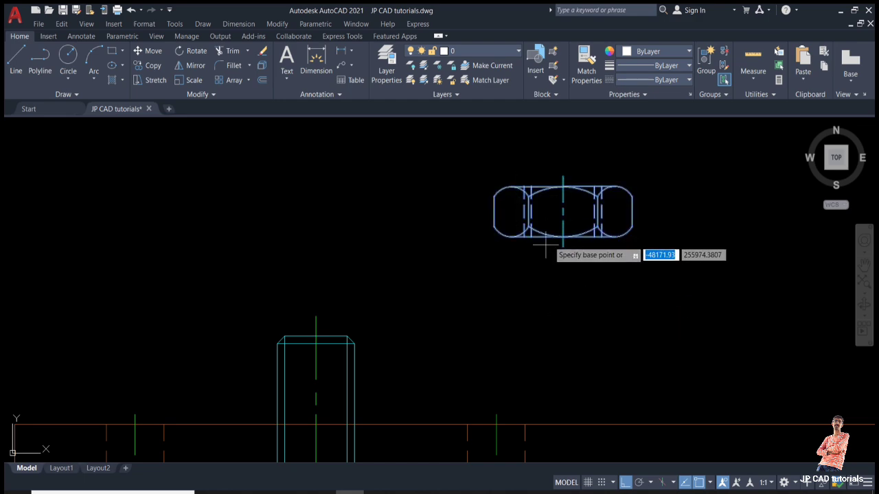
left_click(563, 237)
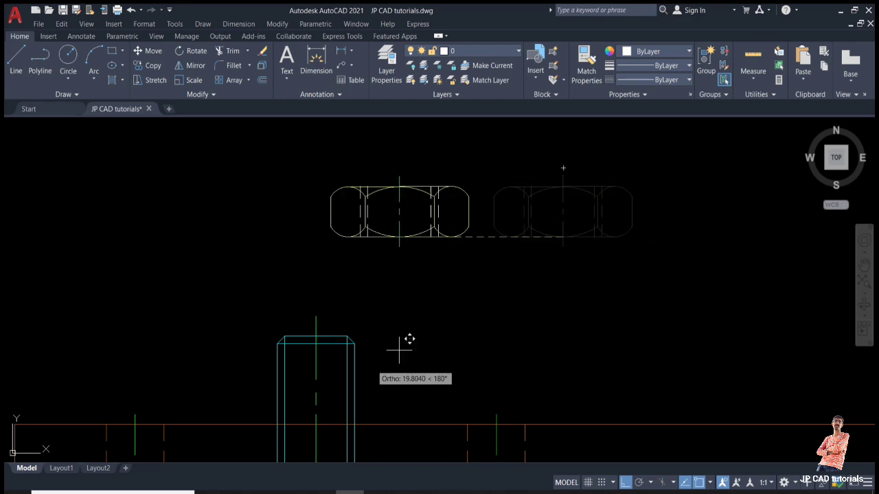
left_click(316, 419)
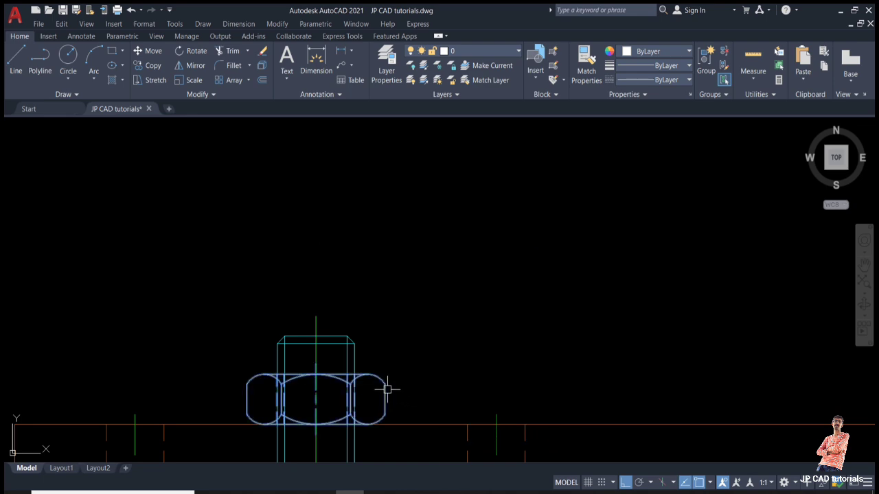
Copy the nut from its bottom-edge centre to where the right screw's centreline meets the beam's upper edge in the top view.
left_click(316, 423)
scroll(316, 424, "down", 6)
middle_click_drag(634, 438, 561, 398)
scroll(562, 391, "up", 5)
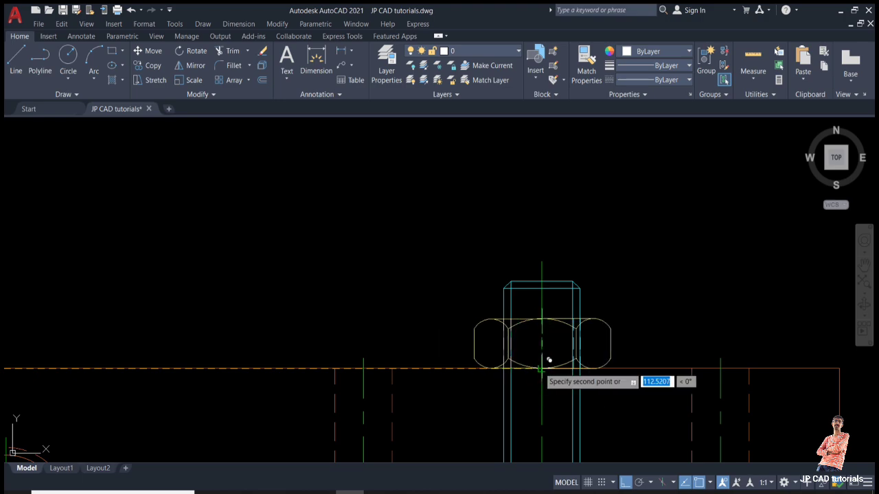
left_click(540, 357)
scroll(539, 359, "down", 3)
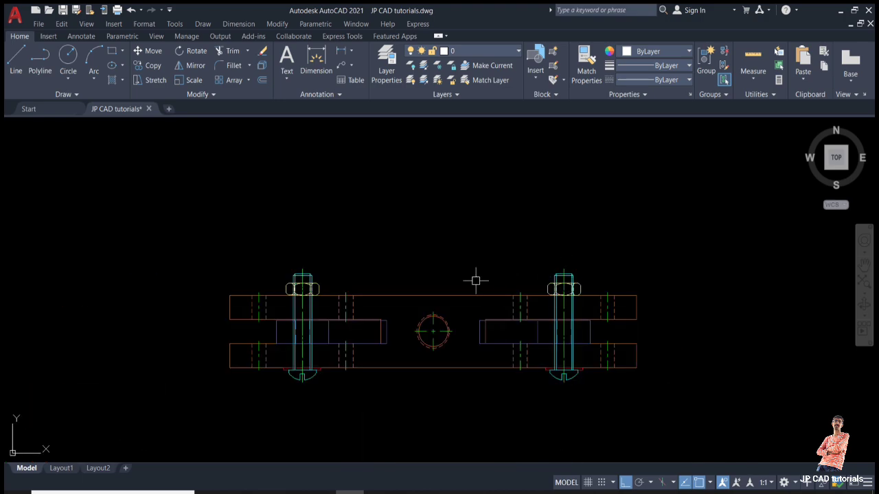
Examine the front view's arm holes, fasteners and centre screw against the separate part views.
scroll(385, 333, "up", 6)
left_click(357, 157)
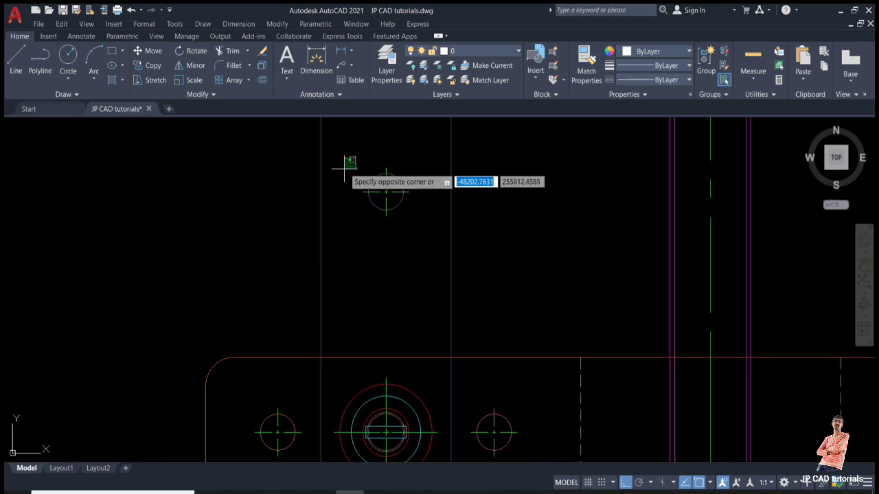
key("Escape")
scroll(409, 232, "down", 3)
middle_click_drag(379, 458, 380, 281)
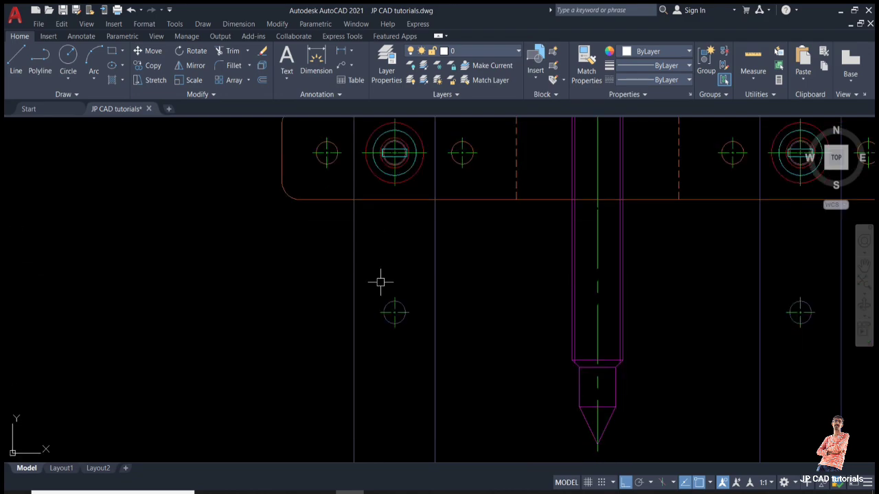
scroll(449, 314, "down", 6)
scroll(453, 323, "up", 4)
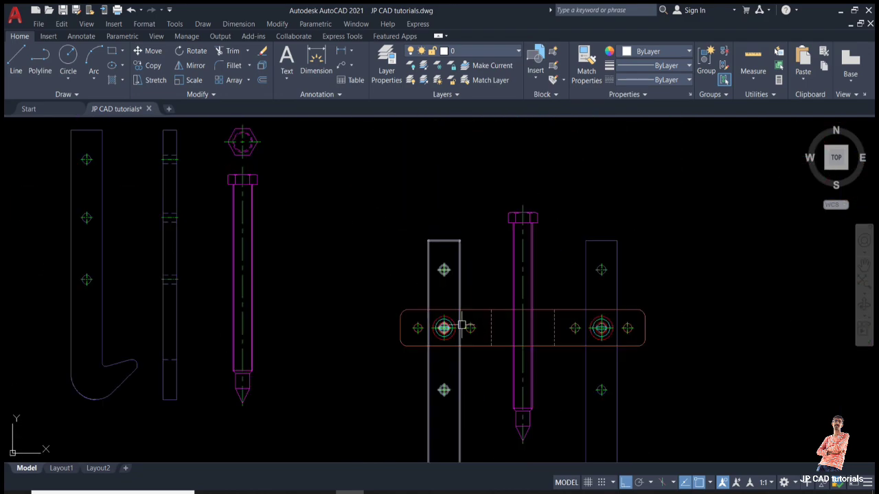
scroll(463, 252, "down", 4)
Copy the pin's rectangular side view from the part views to a free spot below the left screw in the beam's top view.
scroll(197, 350, "up", 8)
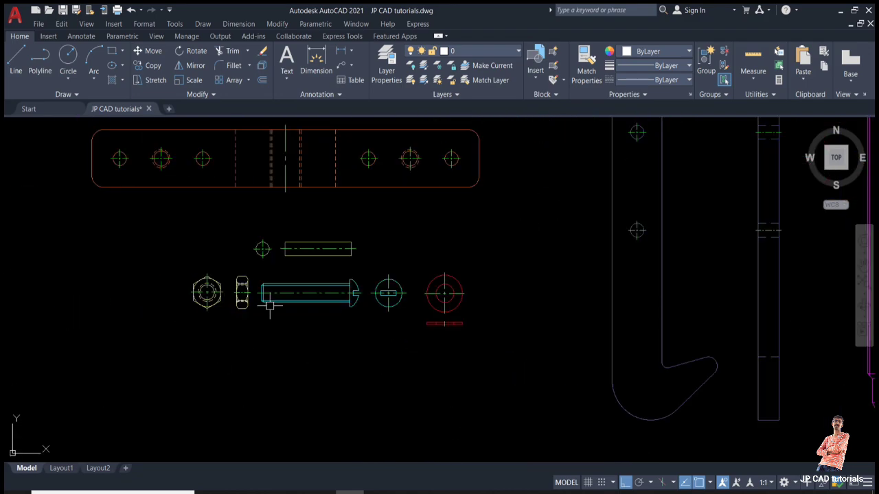
scroll(314, 287, "up", 2)
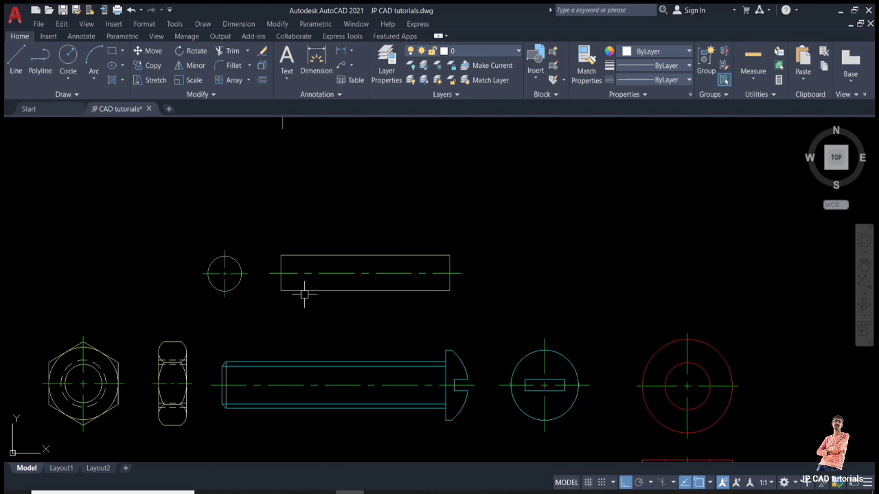
type("co")
key("space")
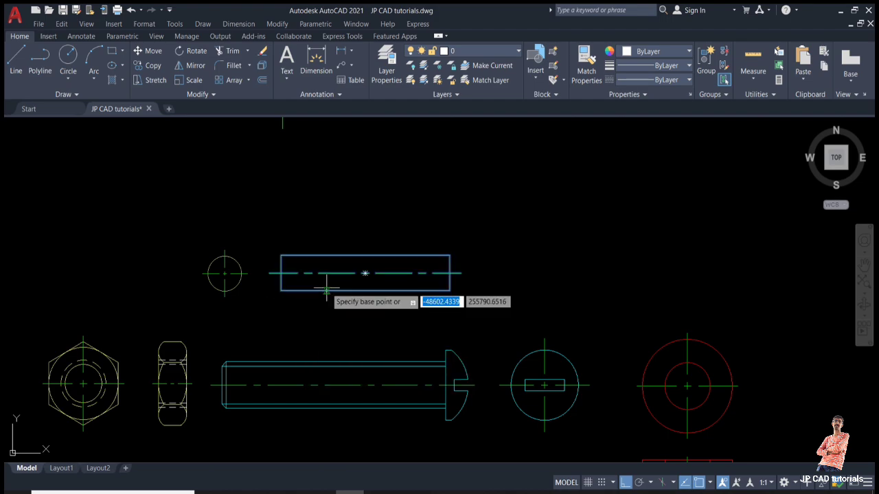
left_click(326, 288)
scroll(325, 289, "down", 6)
middle_click_drag(485, 251, 289, 334)
scroll(520, 249, "up", 3)
scroll(481, 310, "up", 4)
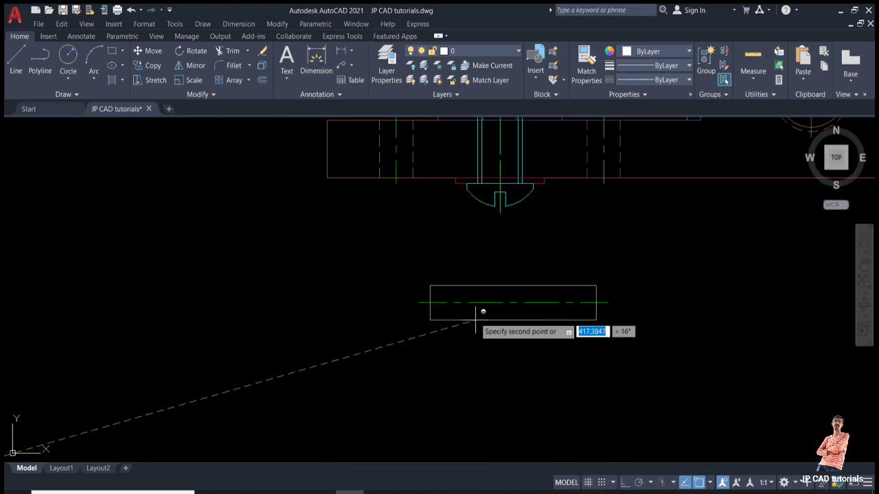
left_click(479, 333)
key("Escape")
Rotate the copied pin 90° clockwise about its lower-right corner so its centreline is vertical.
type("r")
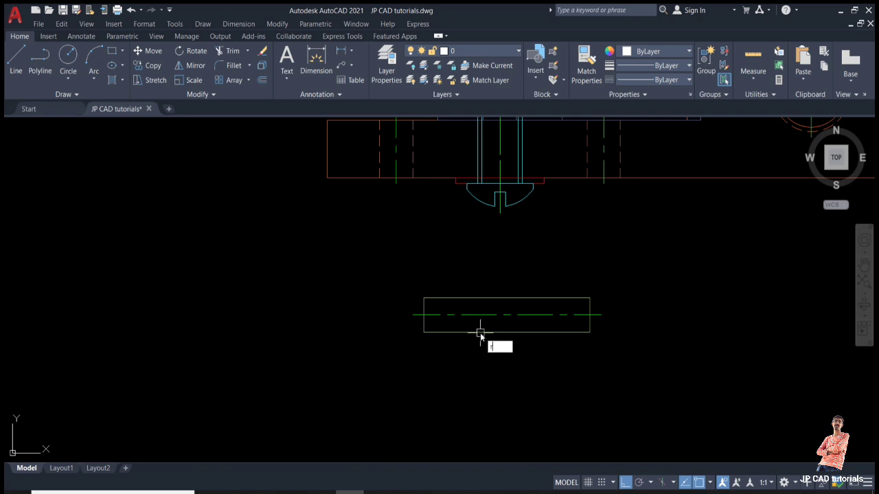
type("o")
key("space")
left_click(517, 298)
key("space")
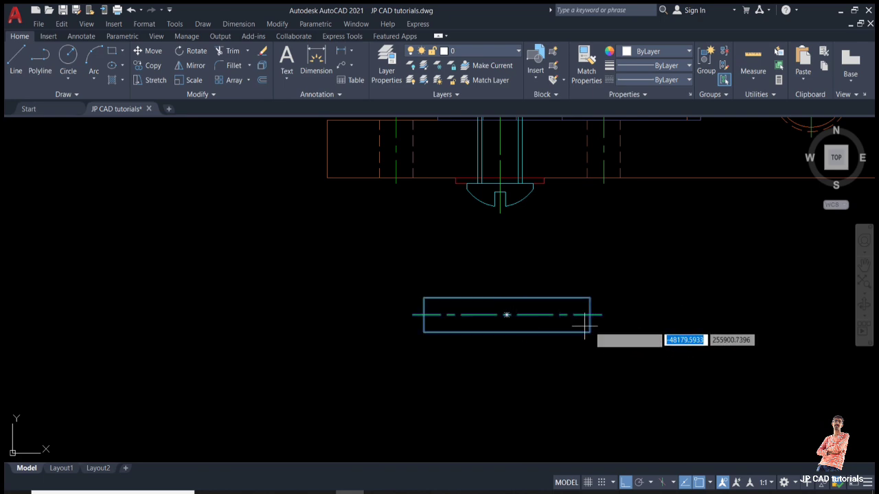
left_click(589, 331)
left_click(570, 392)
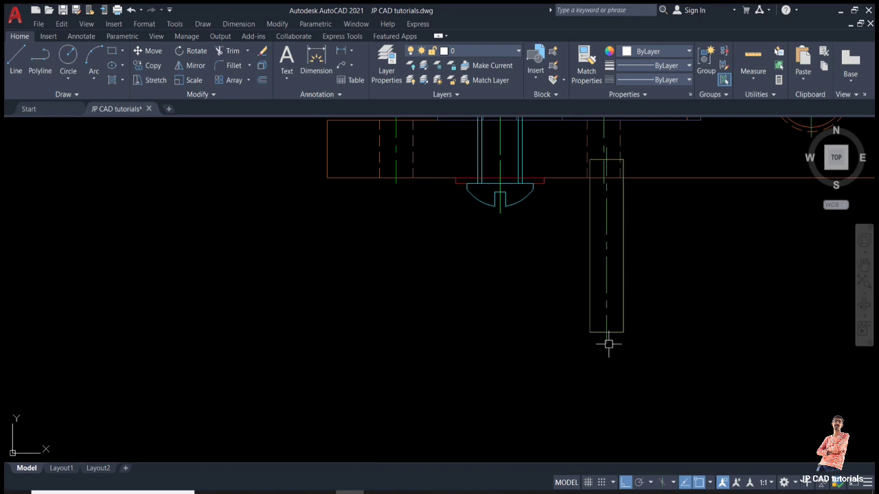
left_click(589, 326)
type("co")
key("space")
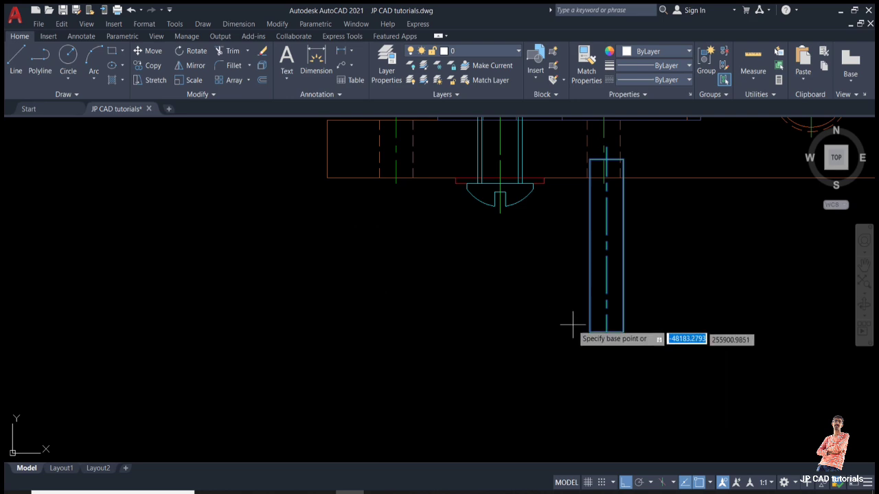
key("Escape")
Move the vertical pin straight down until it is clear of the beam and screw head.
left_click(608, 313)
type("m")
key("space")
left_click(573, 341)
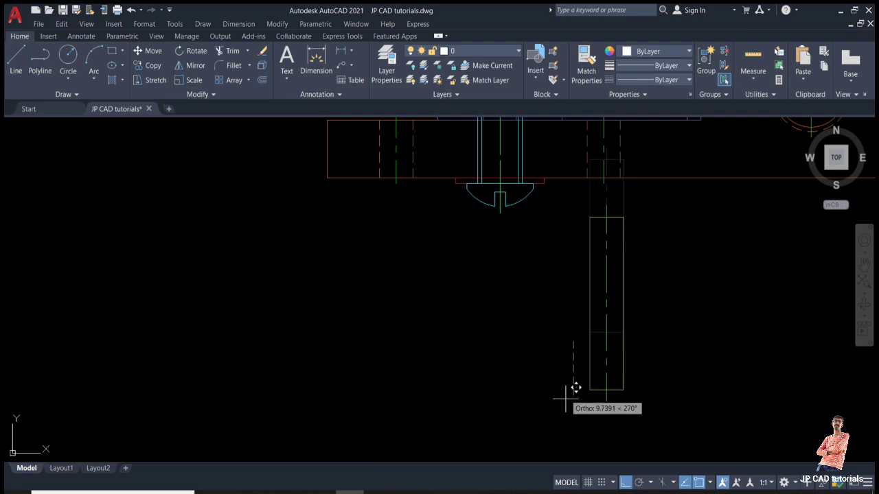
left_click(567, 410)
Copy the pin from its bottom-edge centre to the four pin-hole centrelines on the beam's lower edge in the top view.
left_click(607, 363)
left_click(580, 344)
type("co")
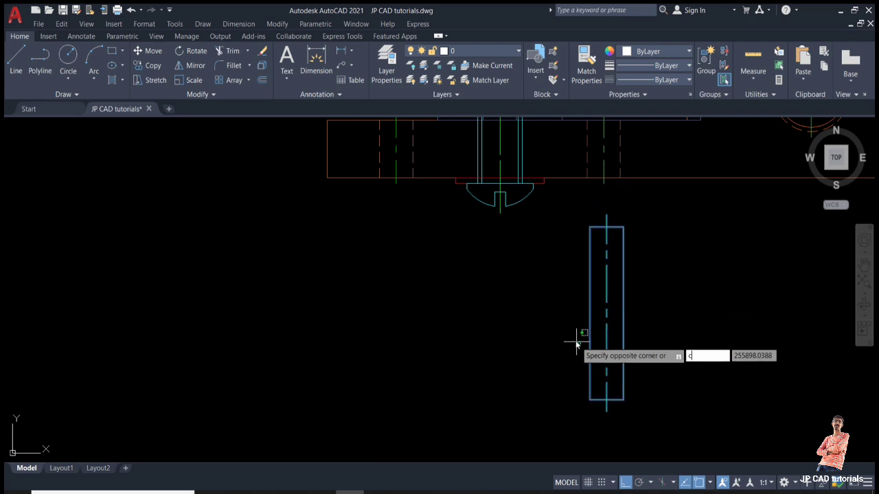
key("space")
left_click(605, 400)
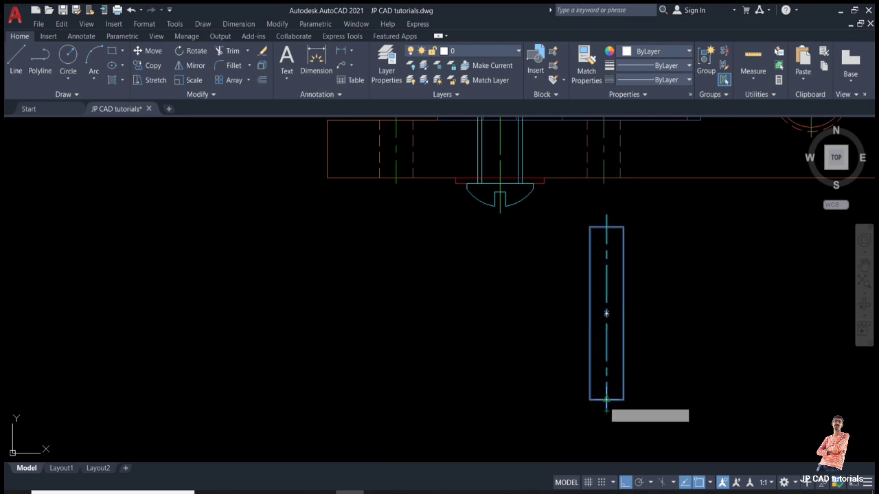
left_click(603, 178)
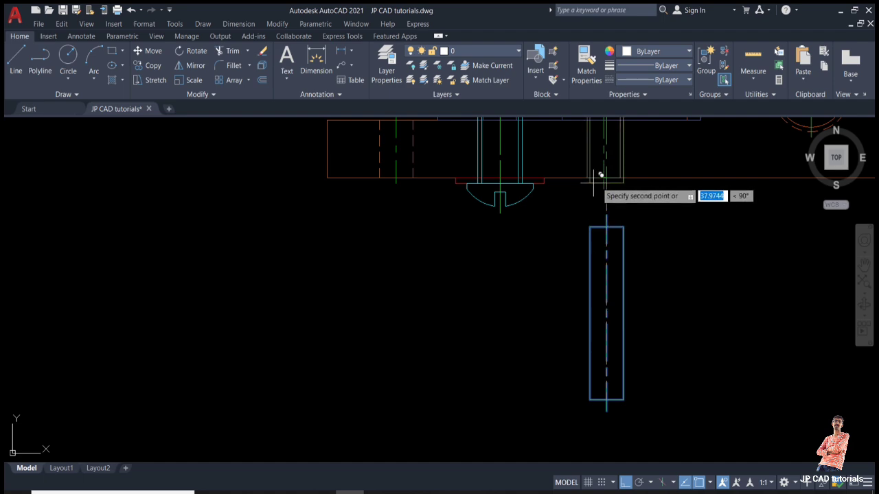
scroll(403, 170, "down", 3)
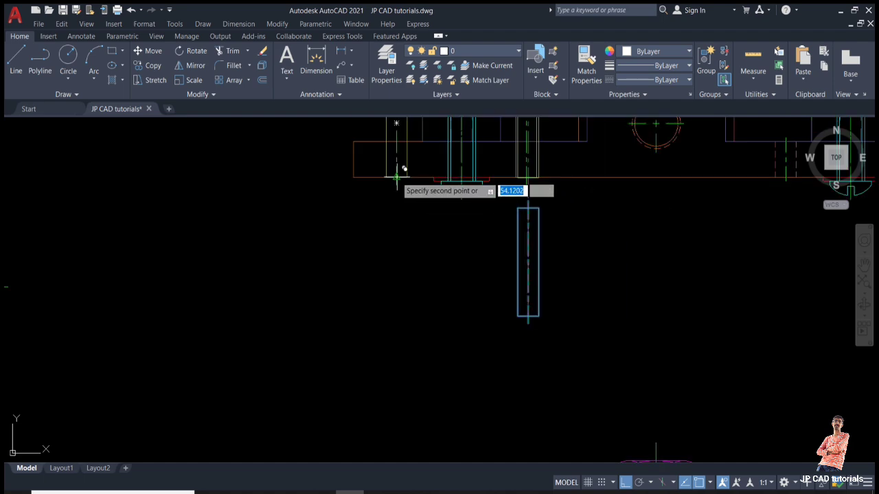
scroll(691, 183, "up", 3)
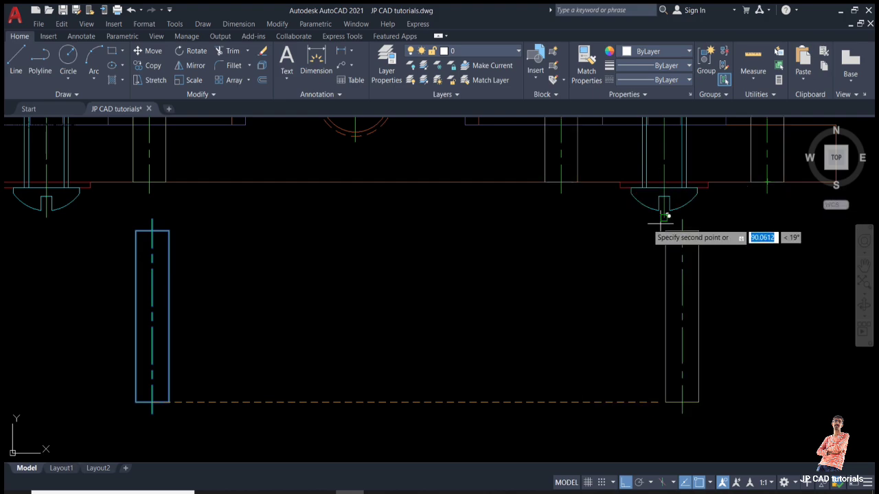
key("Escape")
Delete the leftover vertical pin below the beam's top view.
scroll(640, 227, "down", 3)
left_click(539, 288)
left_click(341, 266)
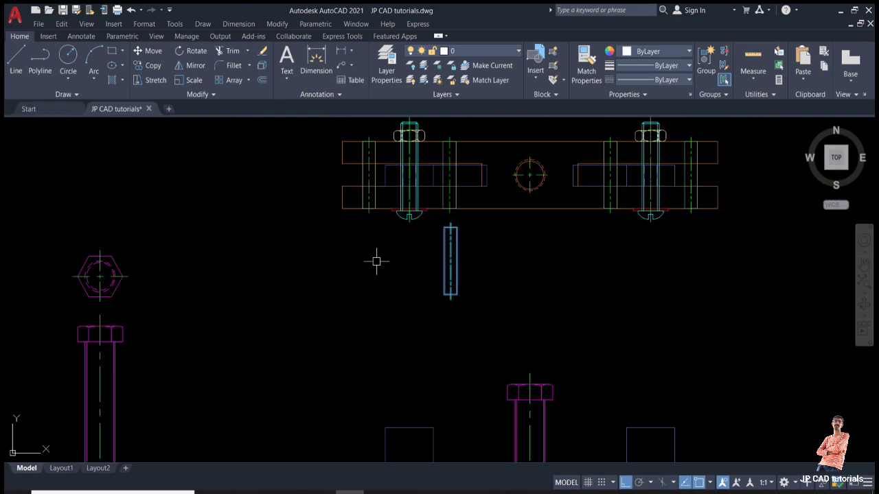
scroll(377, 261, "down", 2)
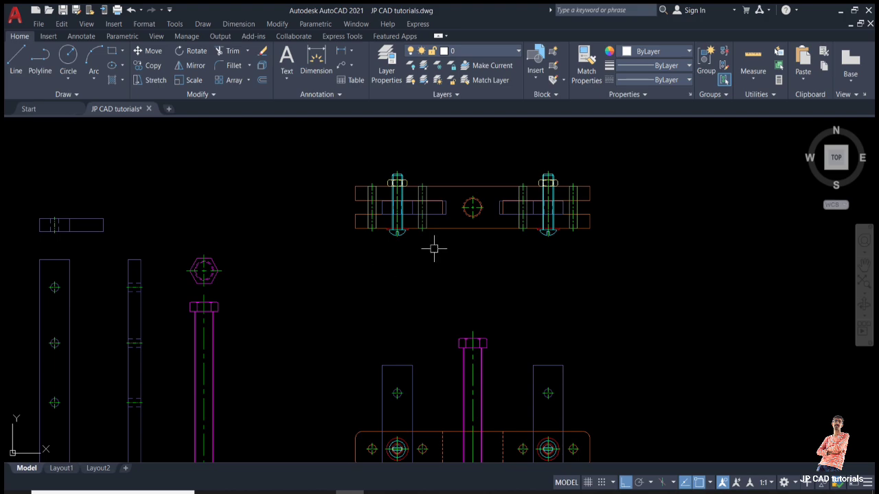
Review the beam's front view and the overall spacing between the assembled front and top views.
scroll(415, 244, "up", 2)
scroll(414, 243, "down", 4)
middle_click_drag(419, 296, 433, 204)
scroll(418, 299, "up", 6)
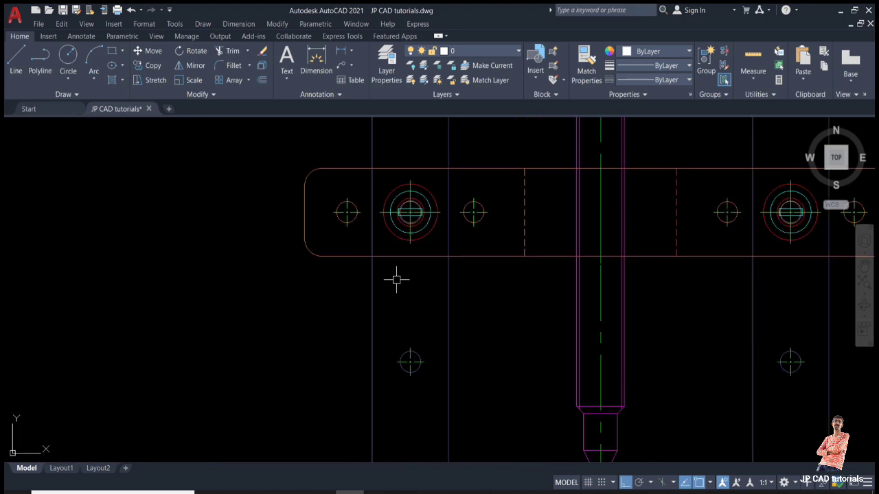
scroll(396, 279, "down", 3)
scroll(403, 295, "down", 4)
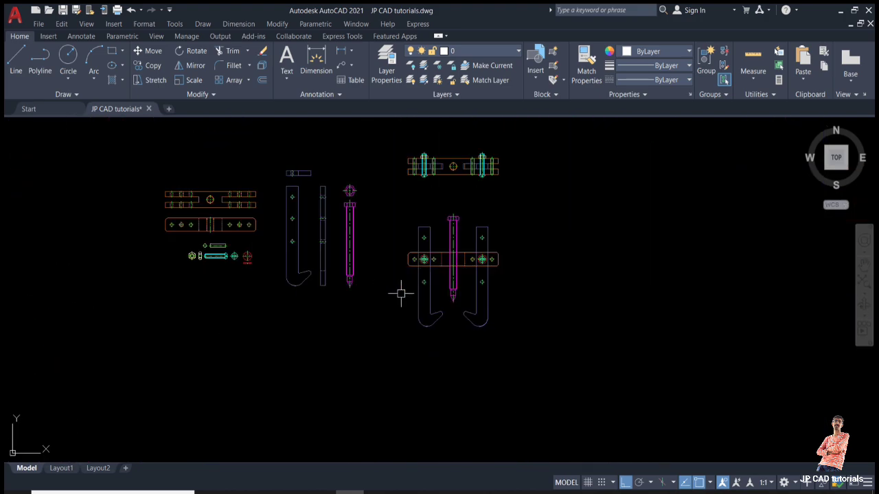
scroll(394, 300, "up", 2)
middle_click_drag(394, 300, 423, 397)
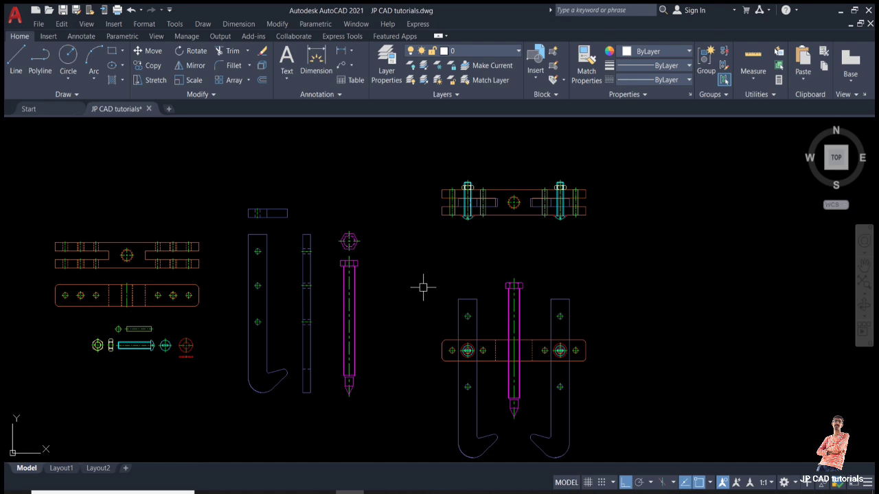
middle_click_drag(503, 263, 476, 234)
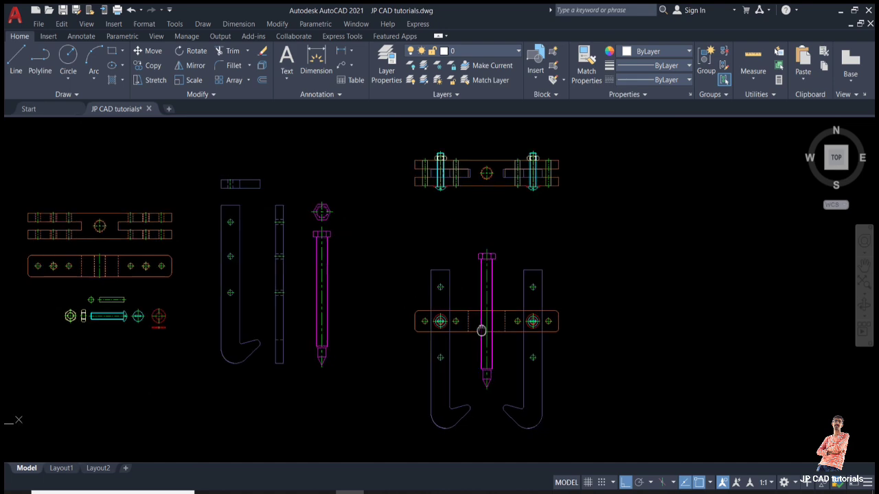
Move the whole assembled front view straight up to sit closer beneath the top view.
left_click(588, 245)
left_click(398, 429)
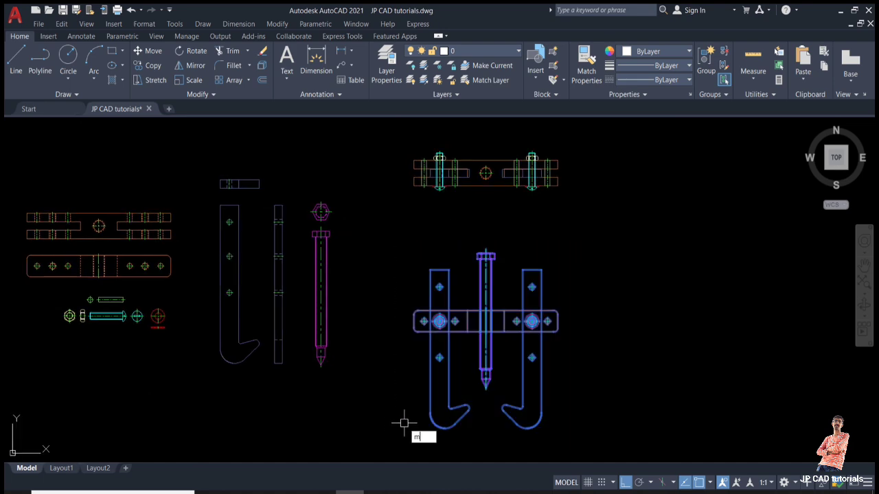
key("Return")
left_click(700, 333)
left_click(697, 283)
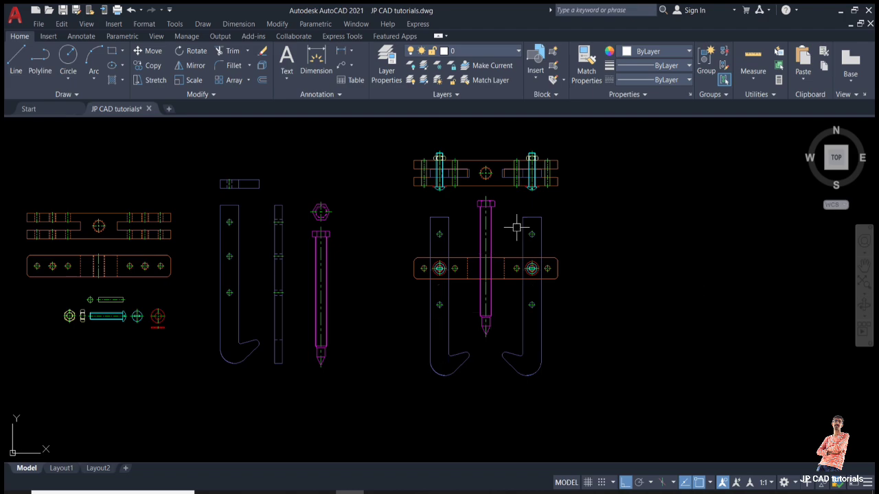
Copy the centre screw's hexagonal head view from its centre to the centre of the beam's middle hole in the top view.
scroll(199, 185, "up", 4)
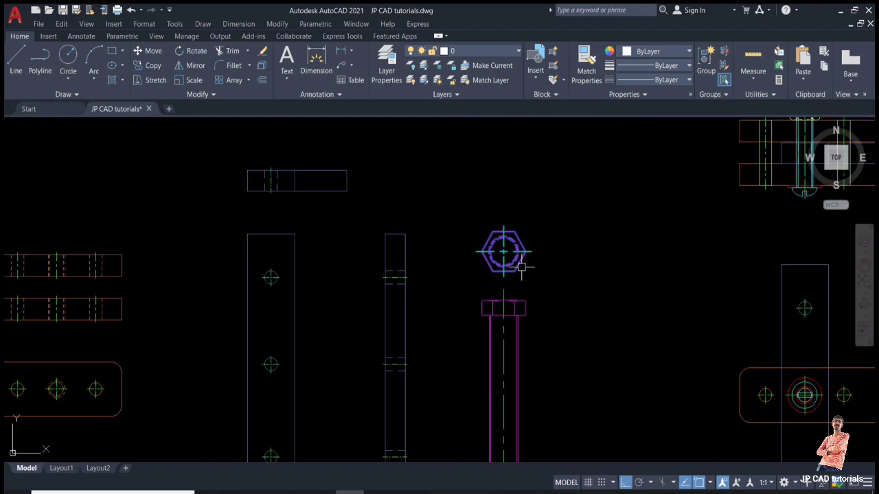
type("co")
key("Return")
scroll(517, 250, "up", 8)
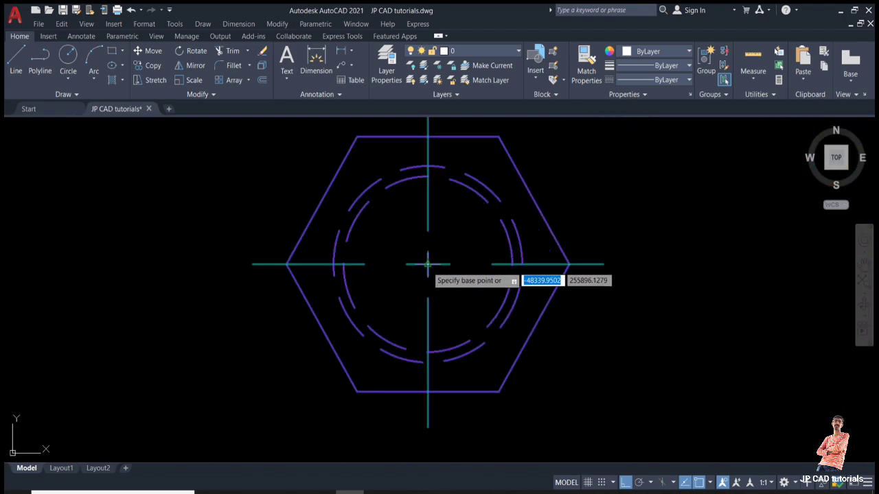
left_click(427, 264)
scroll(427, 263, "down", 2)
scroll(427, 263, "down", 6)
middle_click_drag(616, 213, 420, 323)
scroll(697, 246, "up", 8)
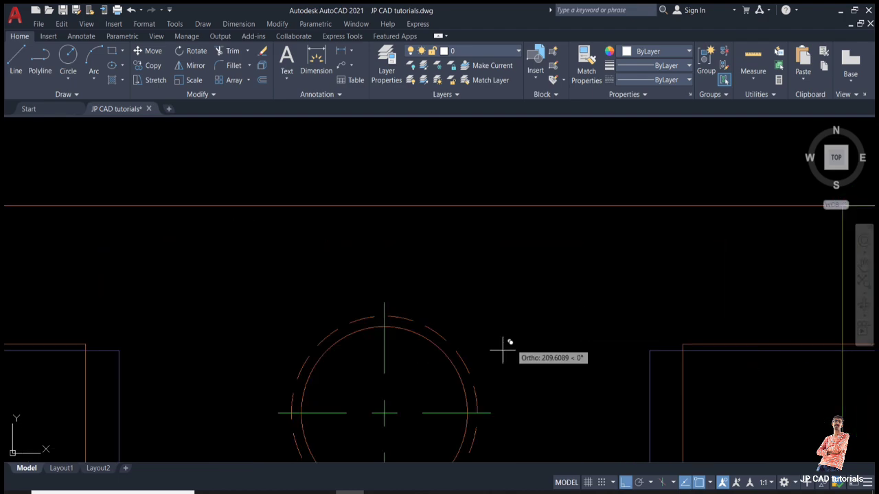
left_click(384, 413)
key("Escape")
Move the assembled top and front views together horizontally to the right, farther from the separate part views.
scroll(500, 199, "down", 5)
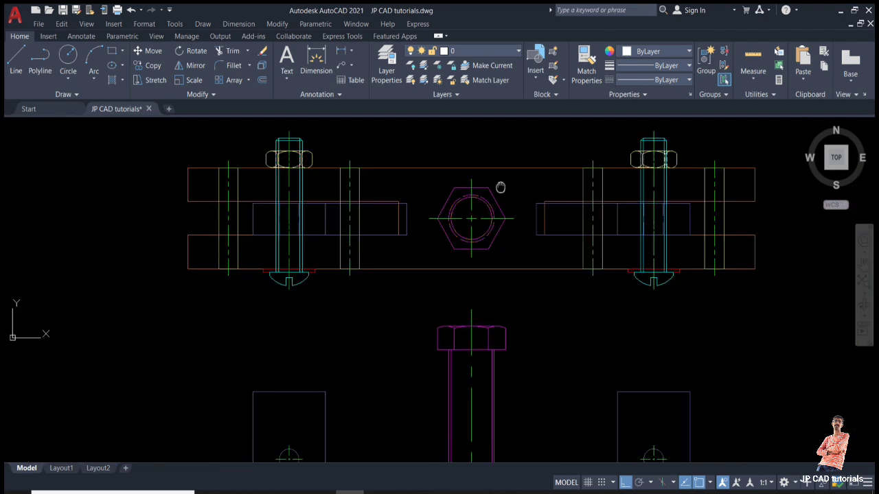
scroll(516, 251, "down", 5)
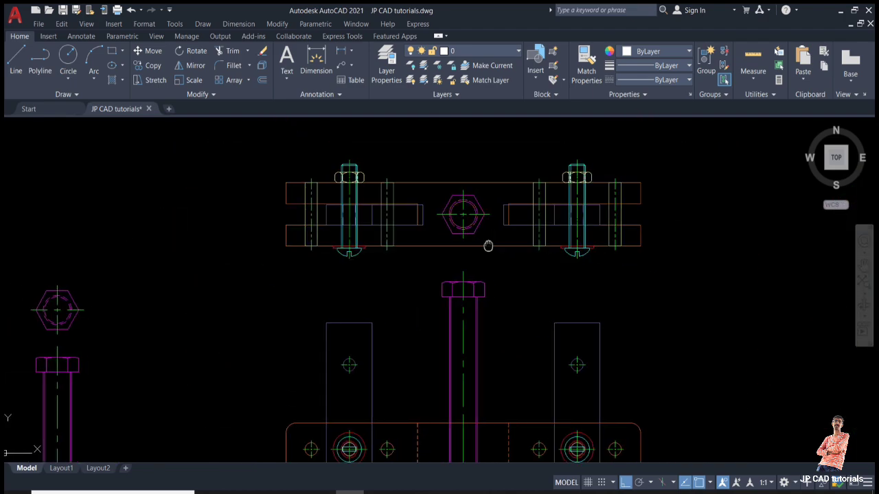
scroll(474, 246, "down", 5)
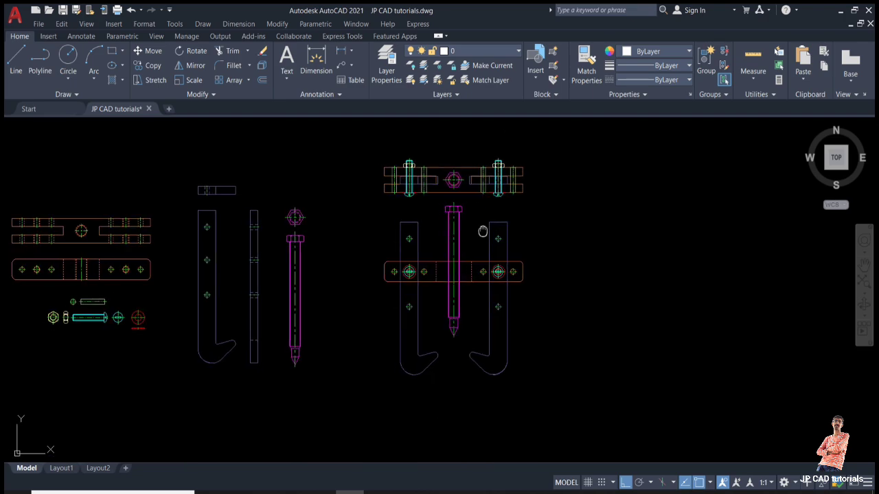
left_click(359, 145)
left_click(570, 417)
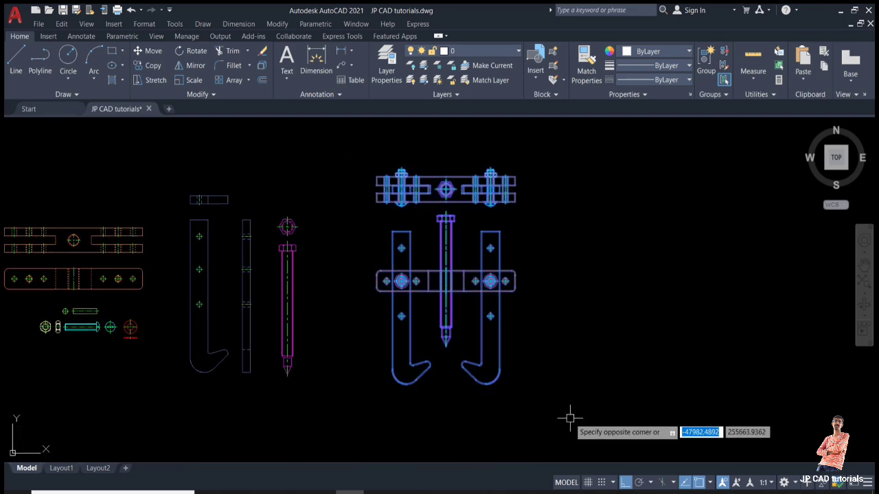
type("m")
key("space")
left_click(551, 397)
left_click(692, 402)
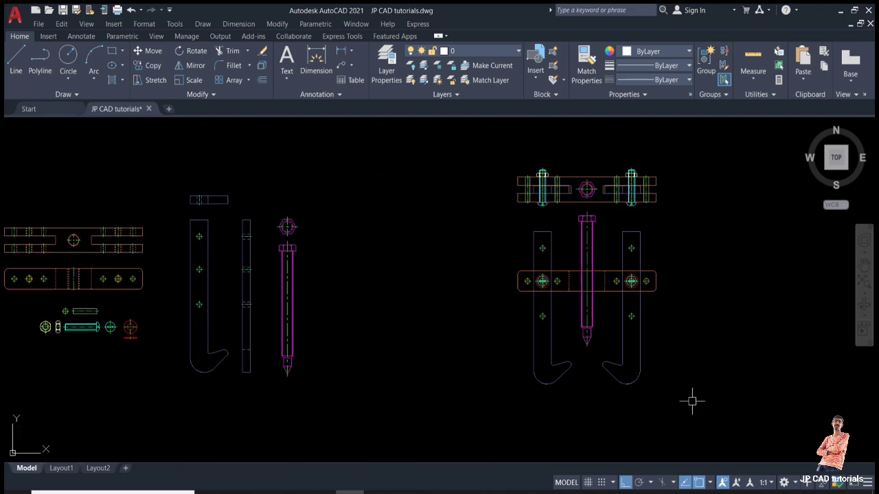